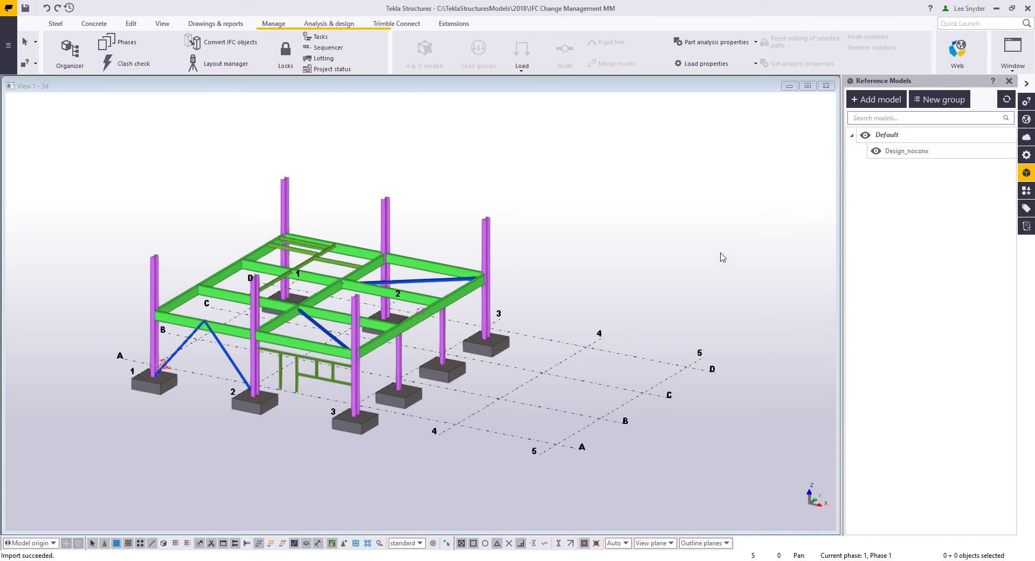
Open change detection for the Design_noconx reference model and load another version of the IFC file for comparison.
double_click(907, 151)
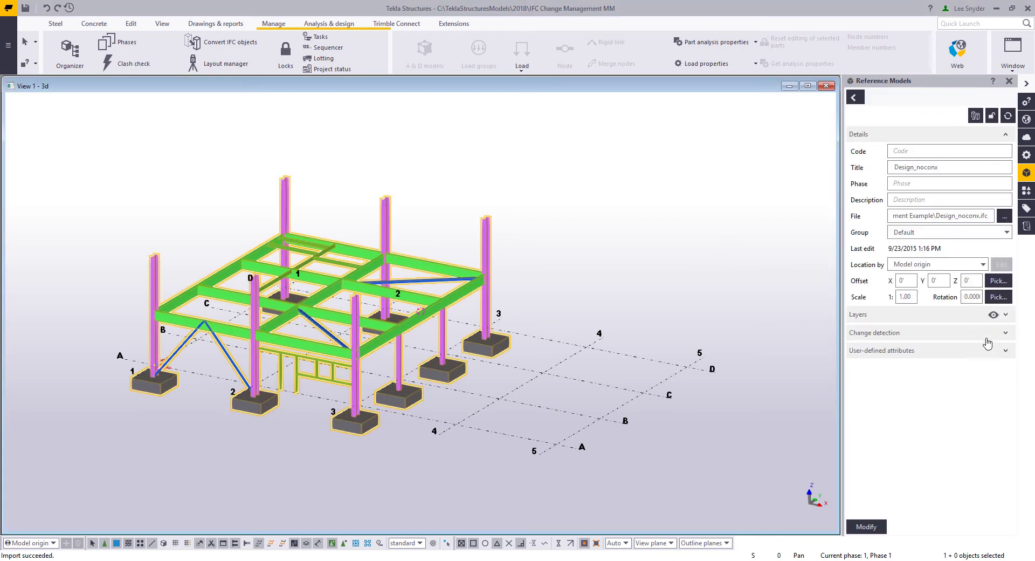
click(977, 335)
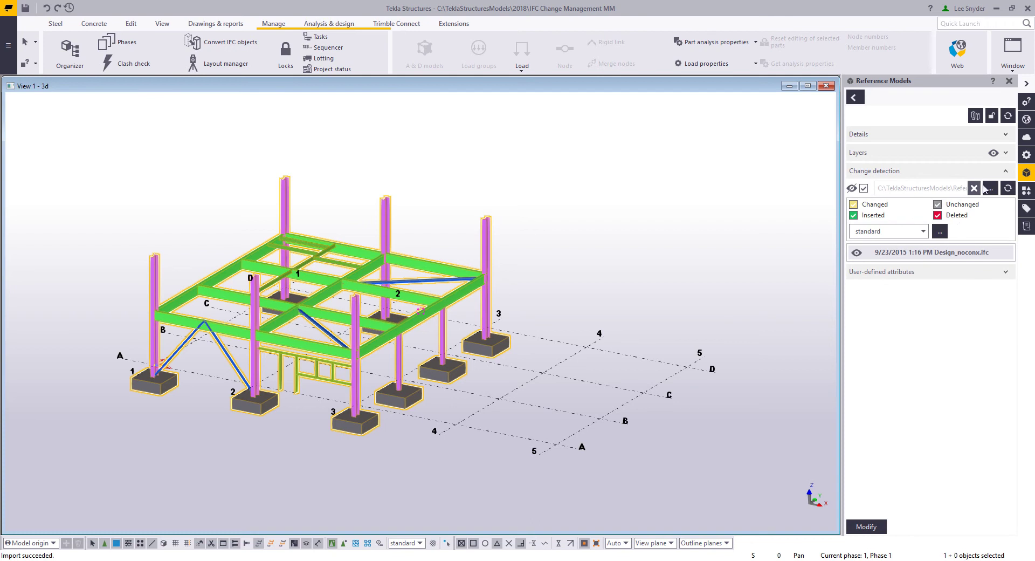
click(990, 189)
click(200, 87)
click(249, 224)
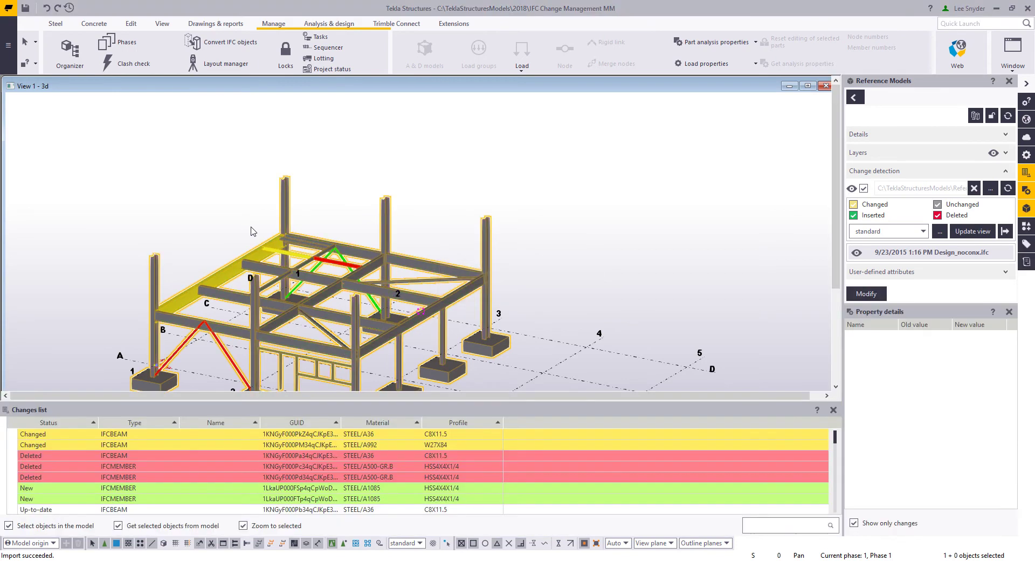
middle_drag(434, 314, 497, 245)
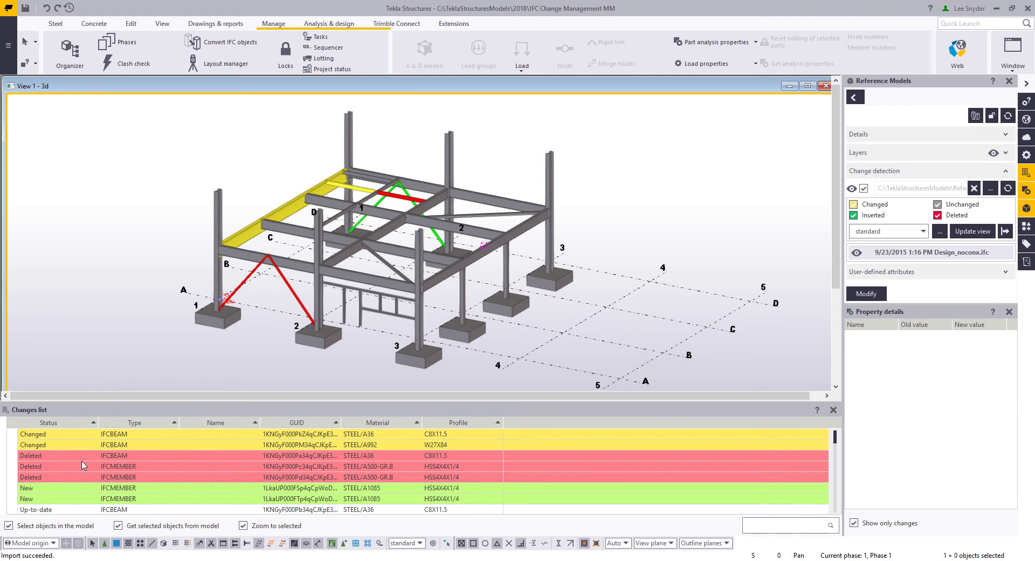
Inspect the changed, deleted and new members from the changes list and compare the changed beams' old and new property values.
click(145, 437)
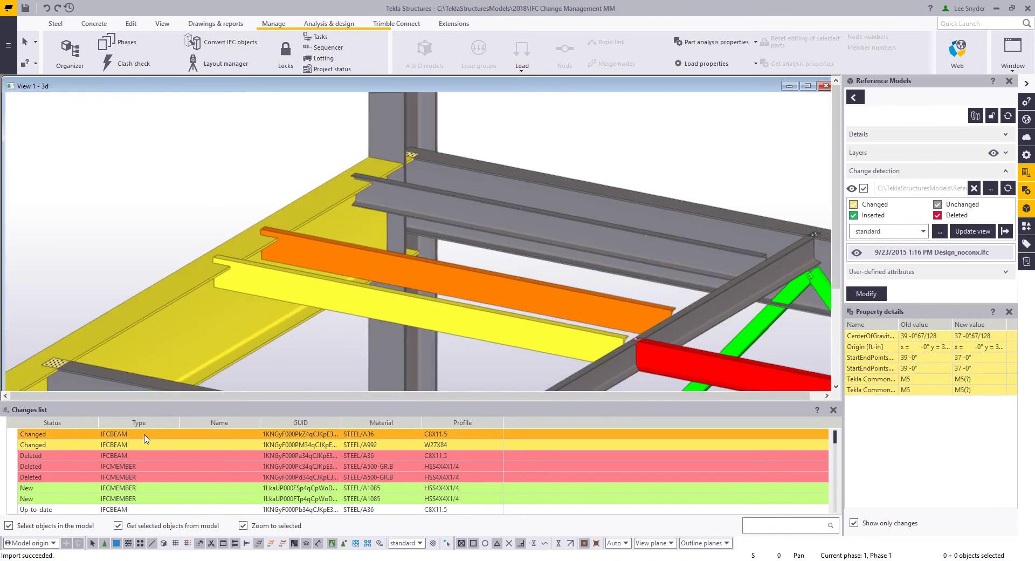
click(150, 446)
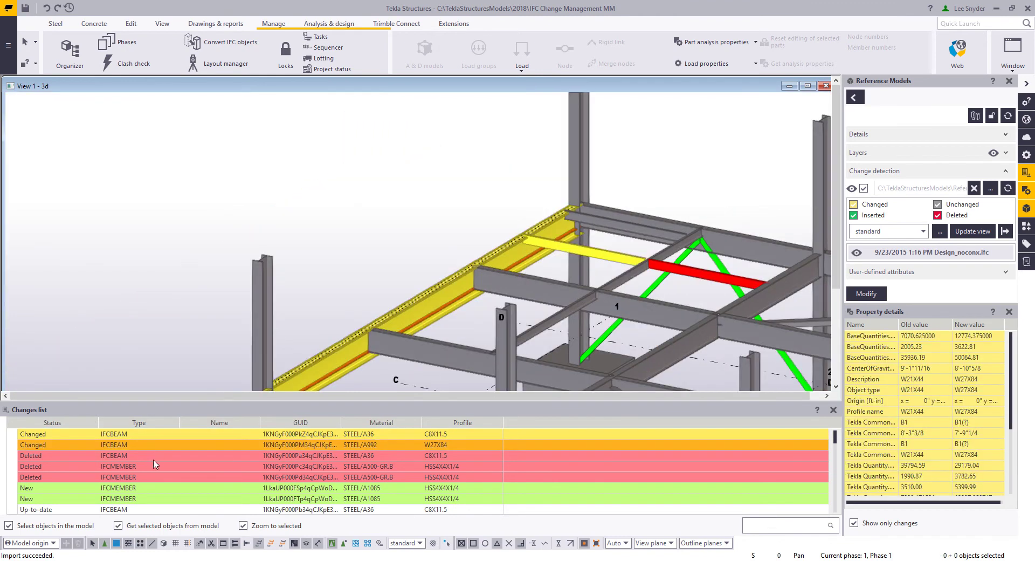
click(154, 457)
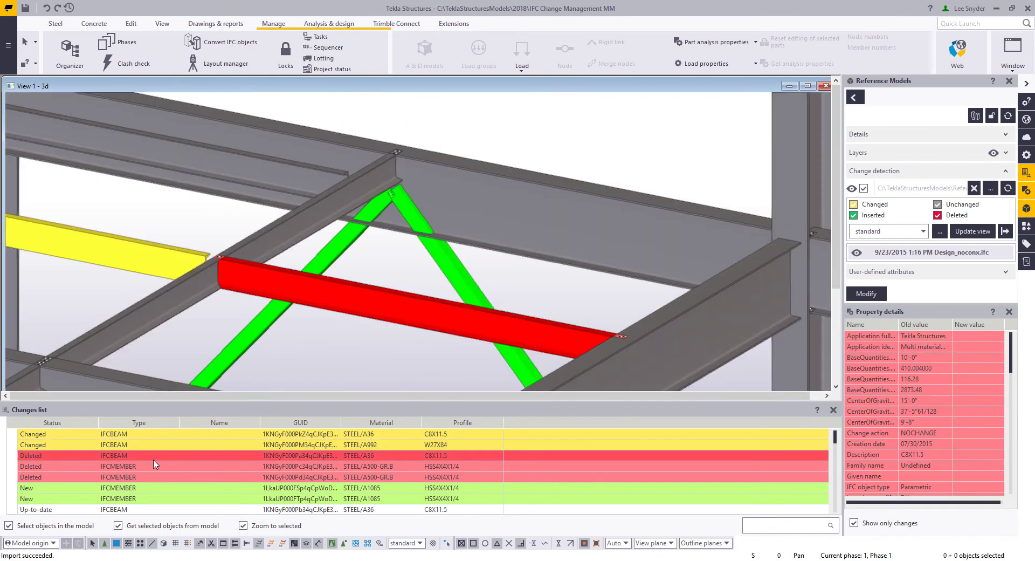
click(160, 487)
click(172, 499)
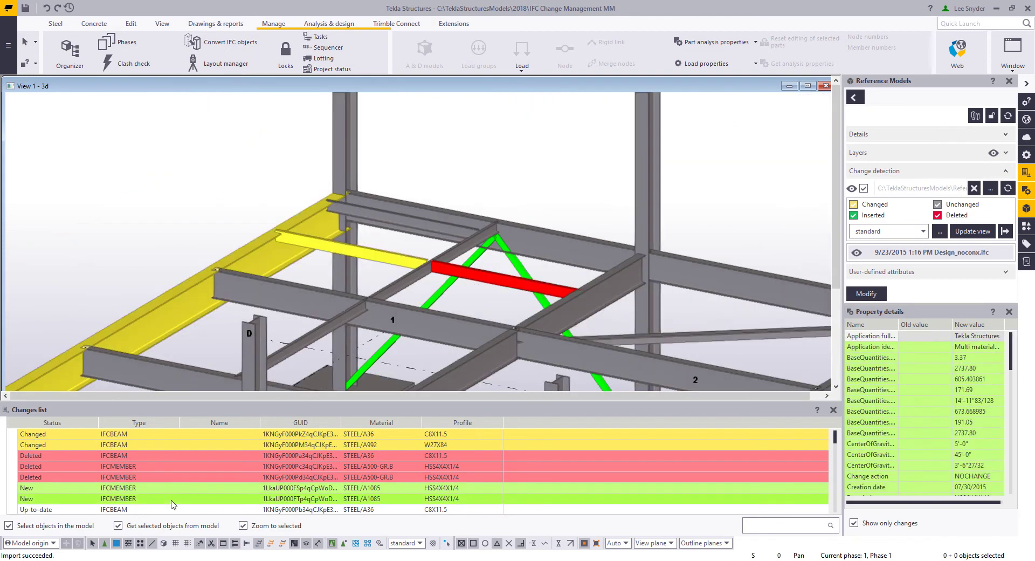
click(181, 438)
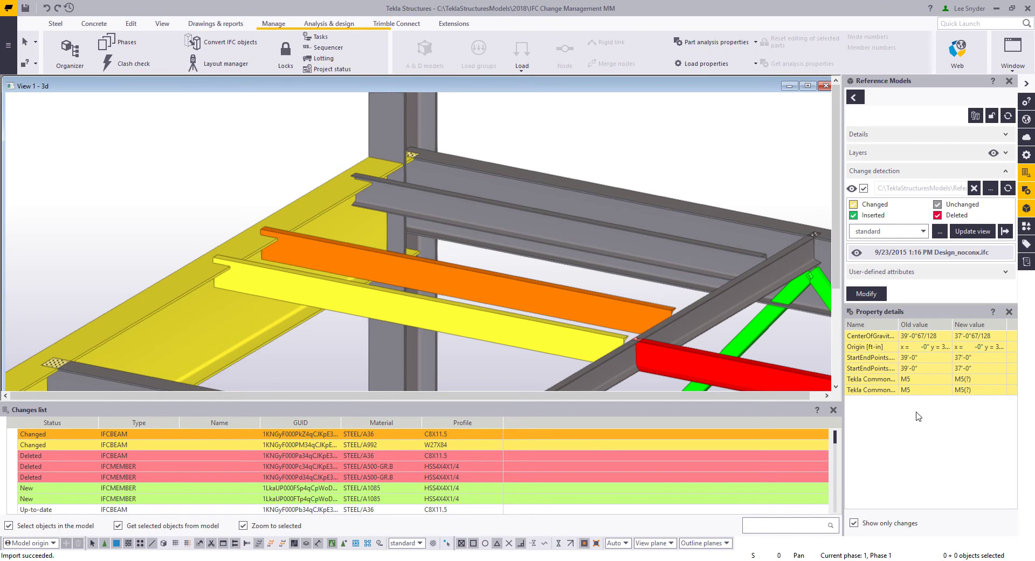
click(261, 446)
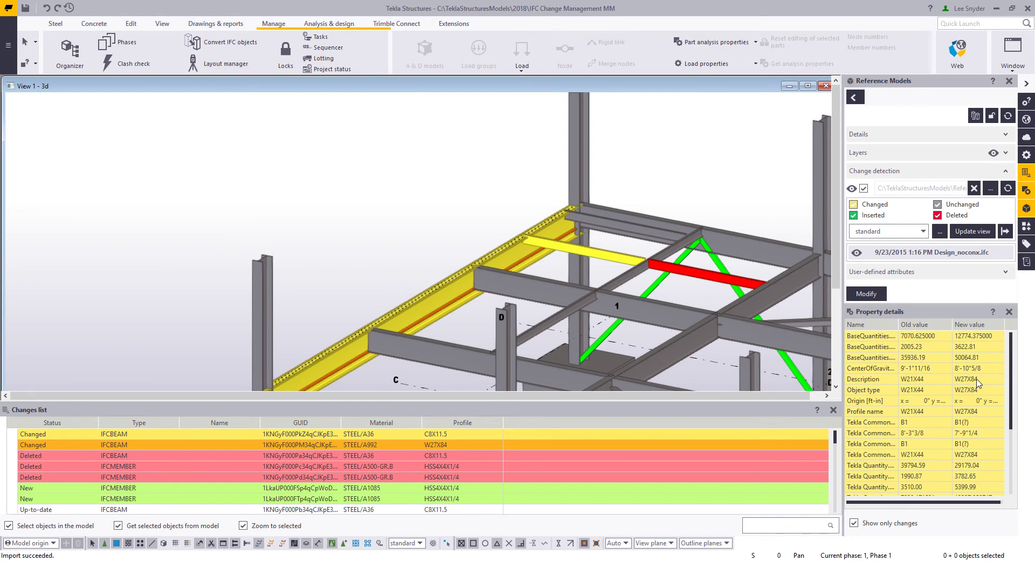
Examine the full property list of the changed W27X84 beam, including unchanged properties, and restore the changes-only filter.
click(866, 517)
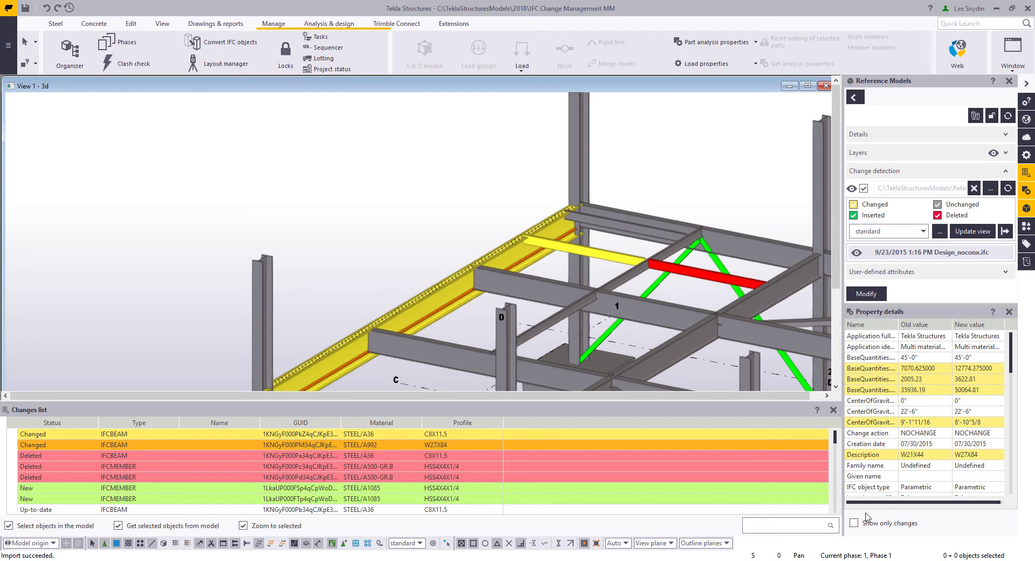
scroll(906, 396, down, 10)
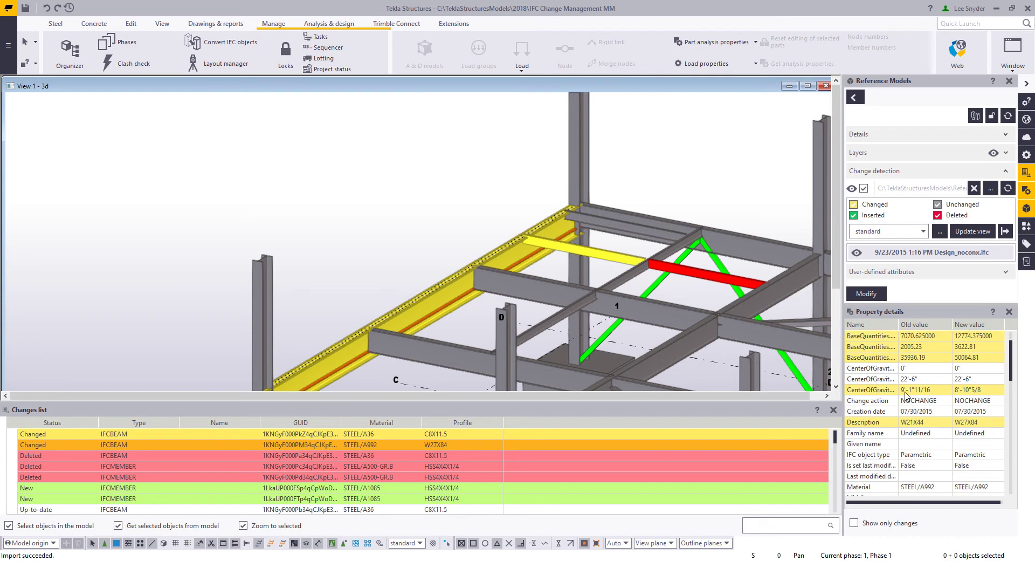
scroll(906, 396, down, 4)
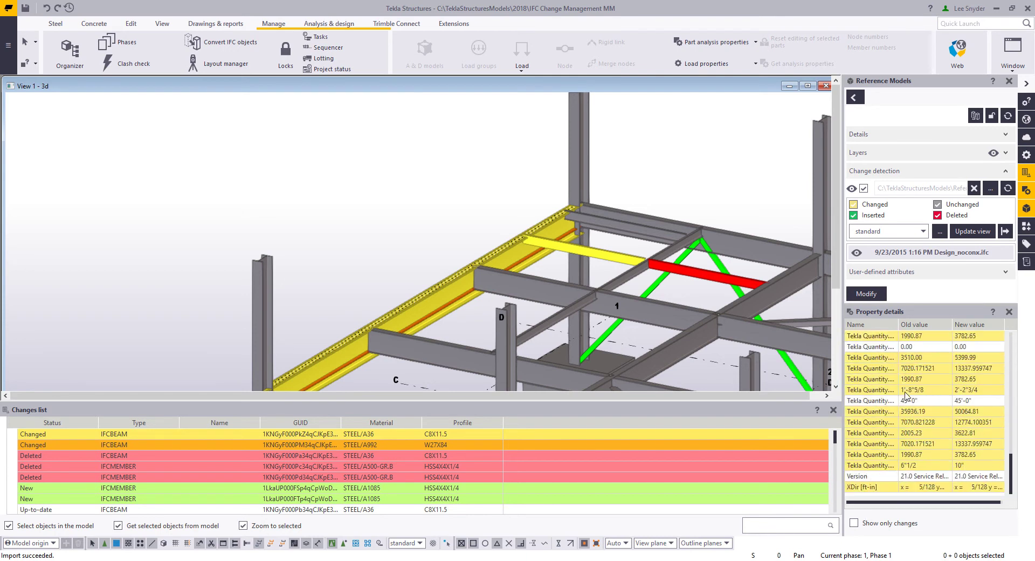
scroll(906, 396, up, 14)
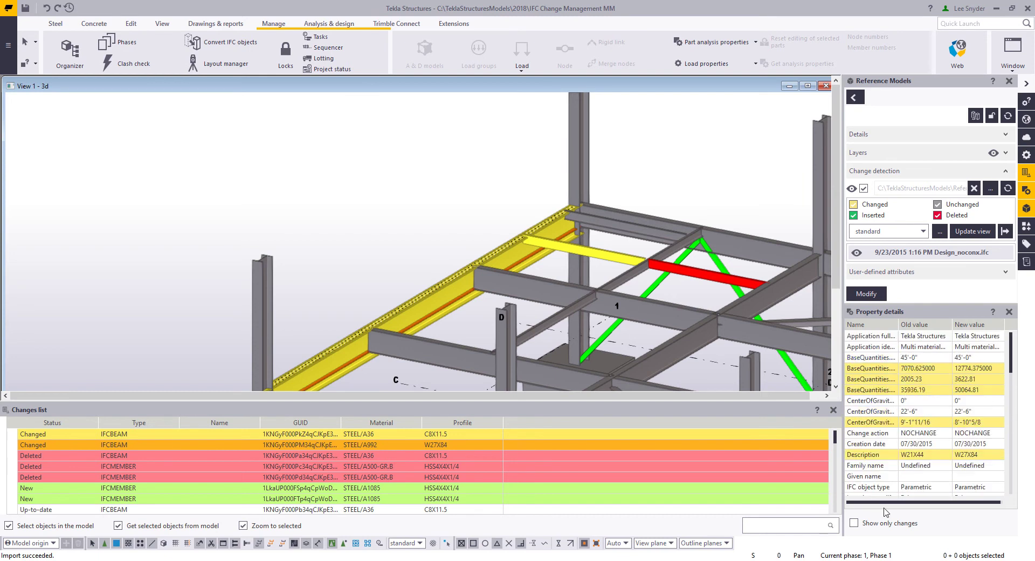
click(854, 523)
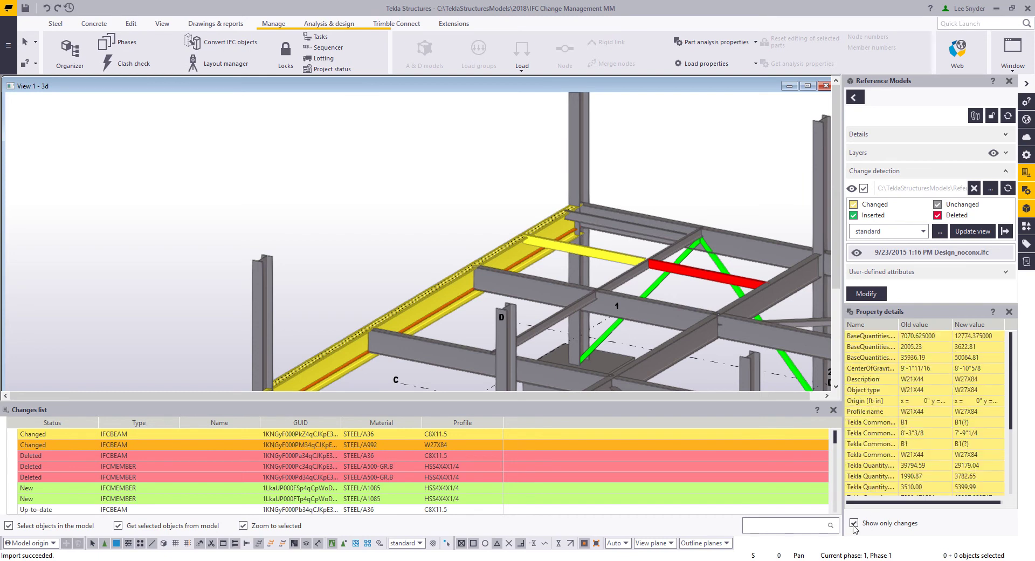
Exclude unchanged objects from change detection and update the view to show only changed, inserted and deleted members.
scroll(580, 207, down, 5)
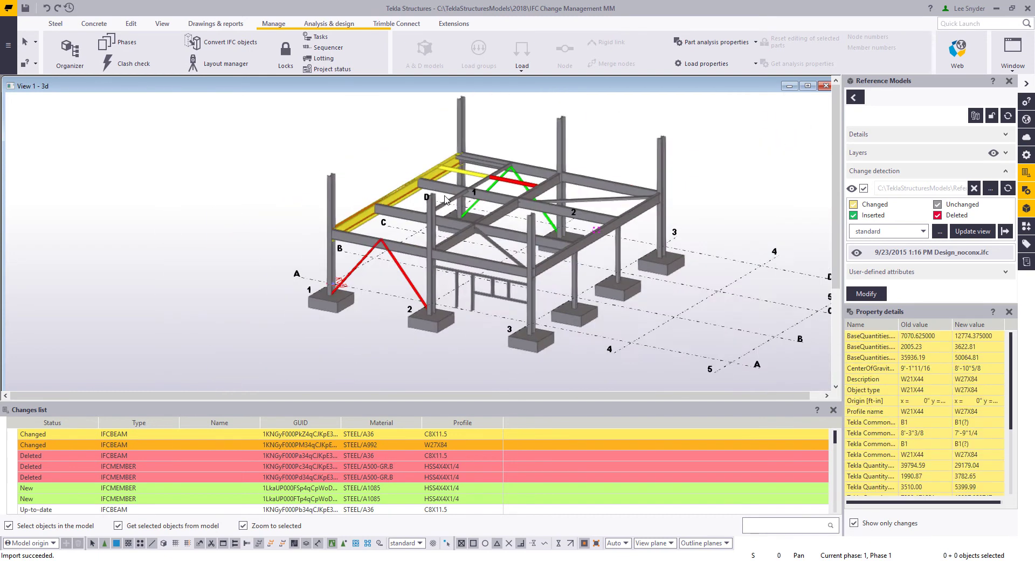
middle_drag(580, 204, 534, 223)
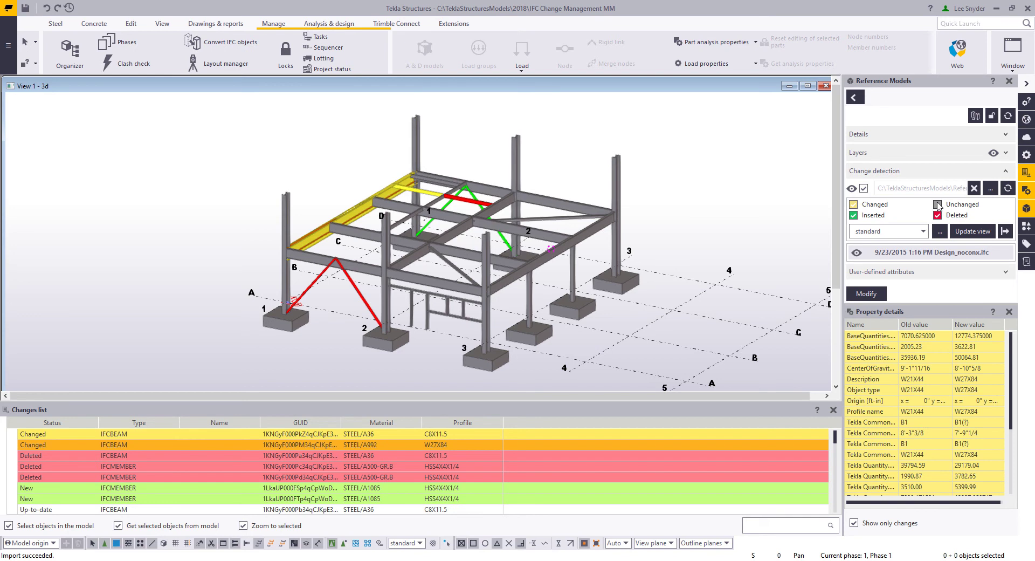
click(973, 231)
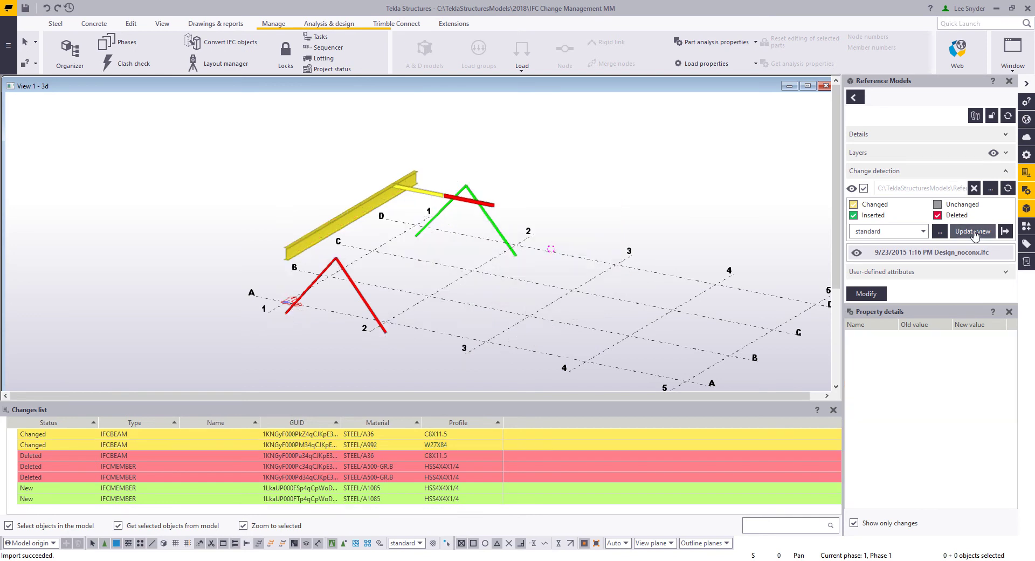
click(647, 181)
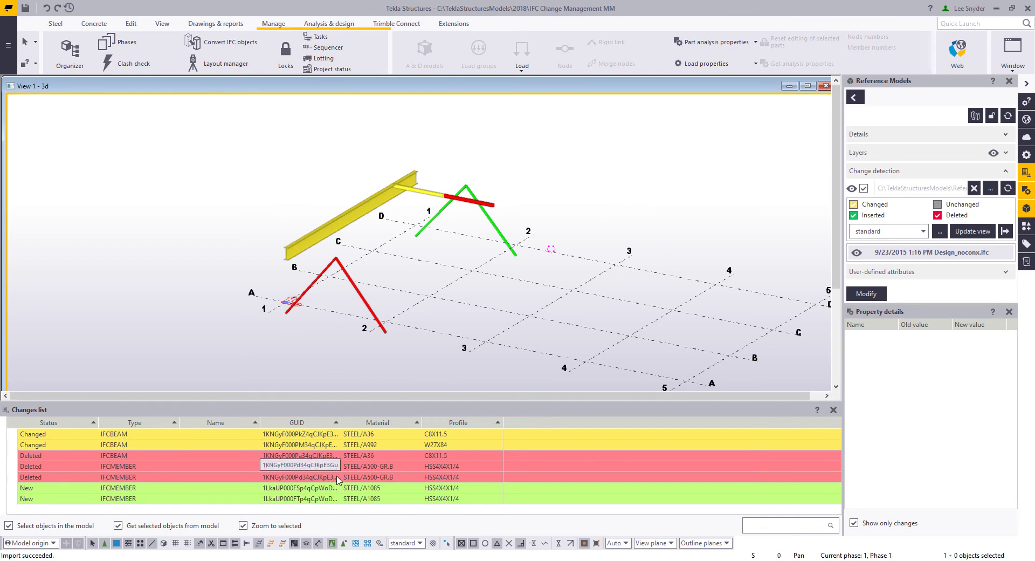
Export the changes list to Excel using the standard settings, with details included and limited to changed details only.
click(1005, 232)
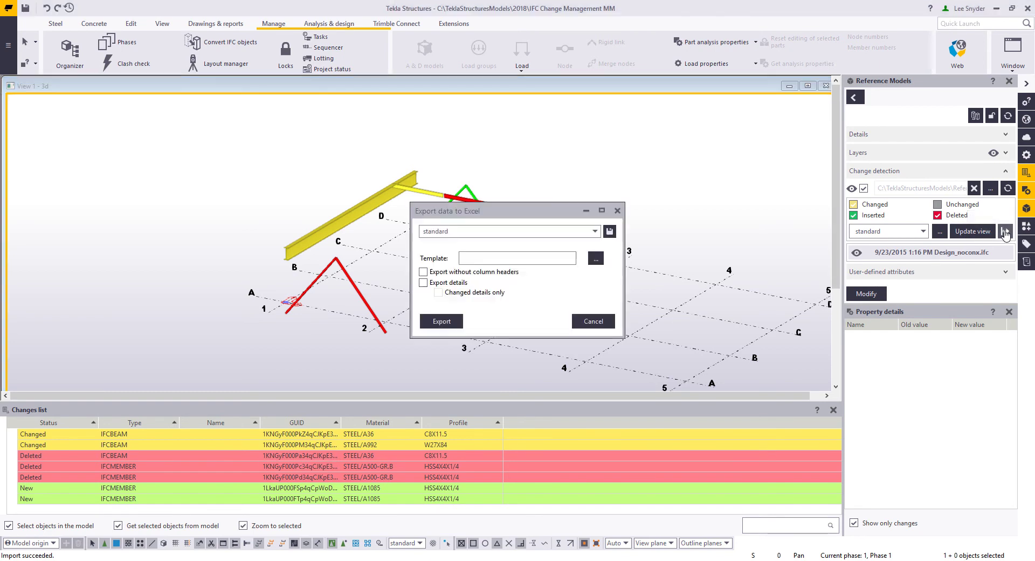
click(424, 282)
click(438, 292)
click(442, 321)
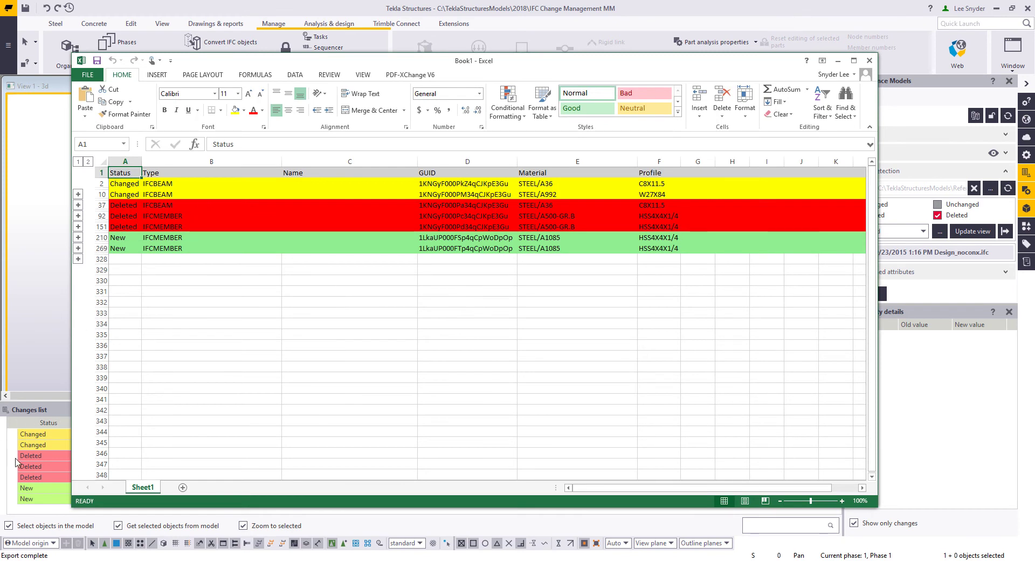
Expand the first changed C8X11.5 beam's details in the exported Excel sheet, return to Tekla Structures and close the export dialog.
click(78, 194)
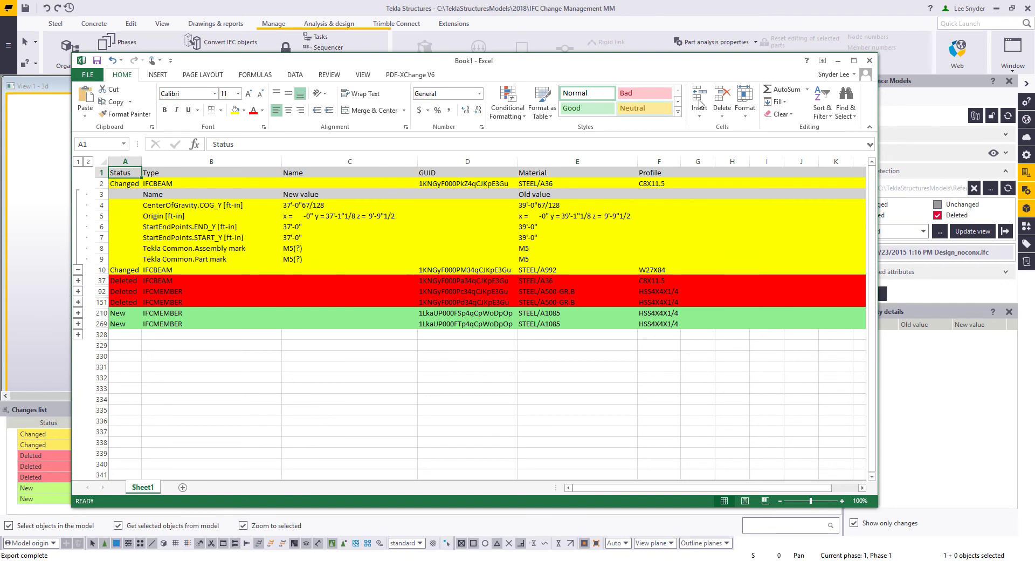
click(839, 61)
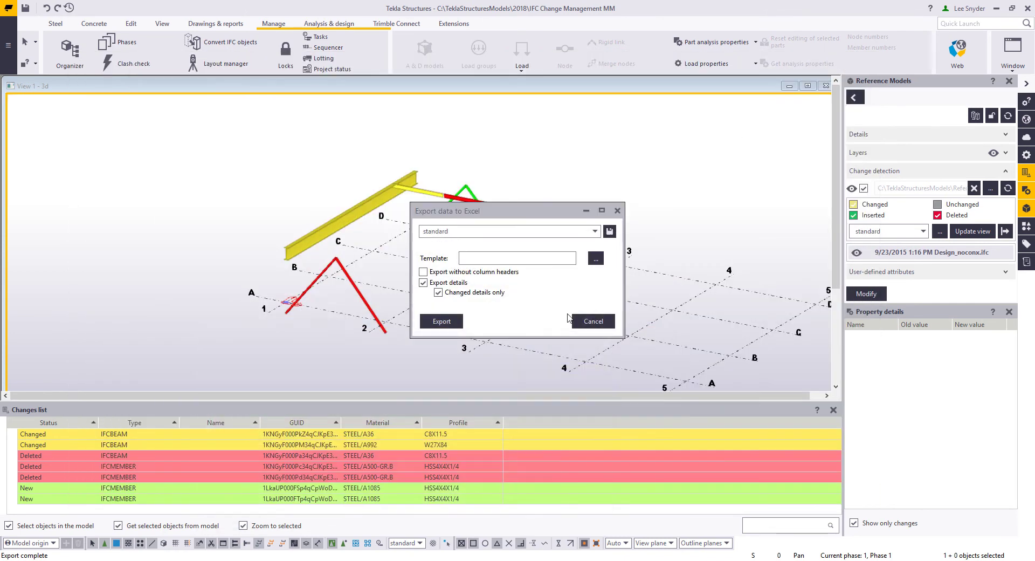
click(601, 321)
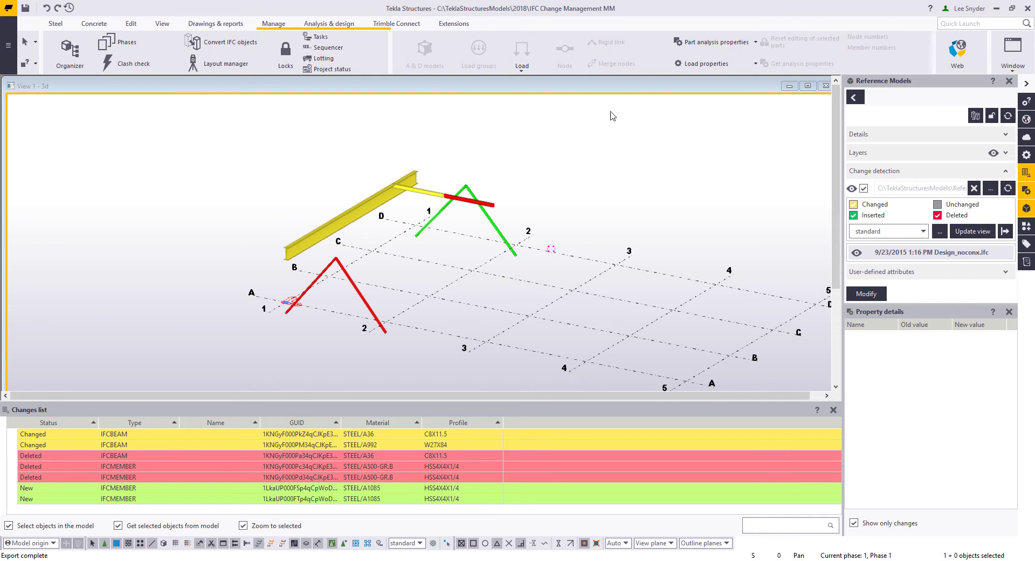
Leave the reference model details, select all IFC objects of the structure and convert them to native objects, applying the changes.
click(854, 97)
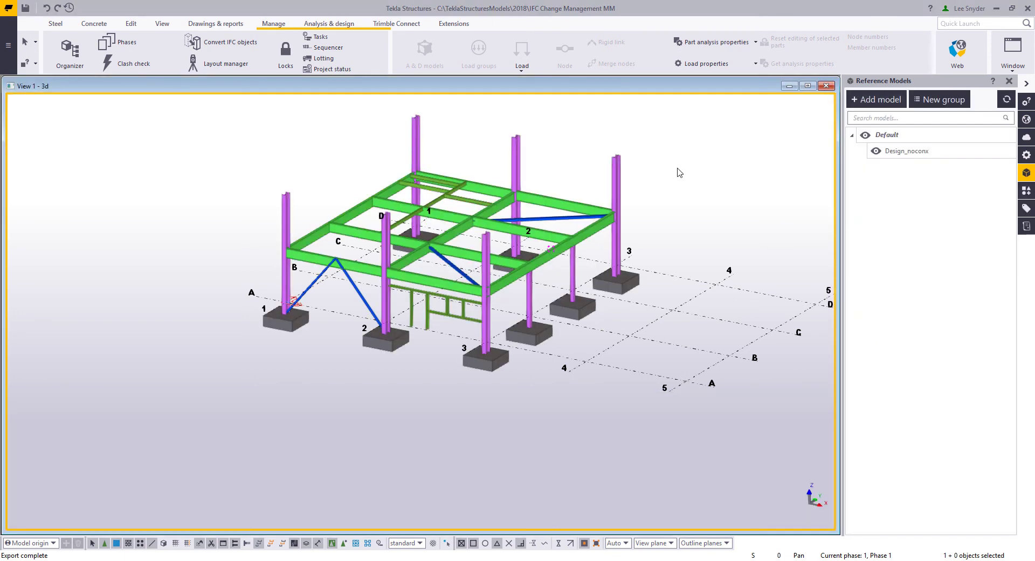
middle_drag(669, 186, 589, 258)
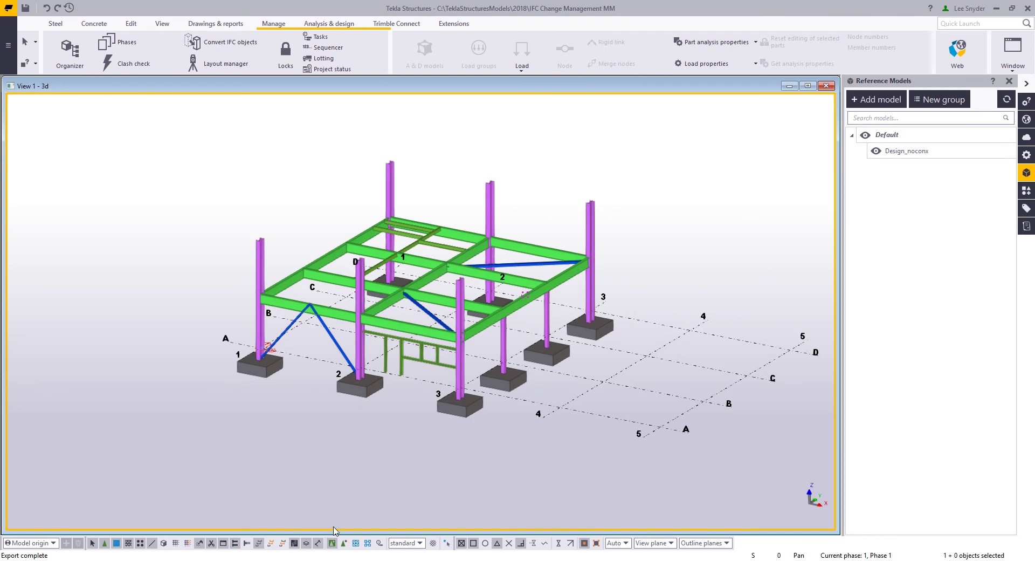
double_click(164, 543)
click(344, 543)
click(196, 305)
drag(131, 123, 687, 490)
click(214, 44)
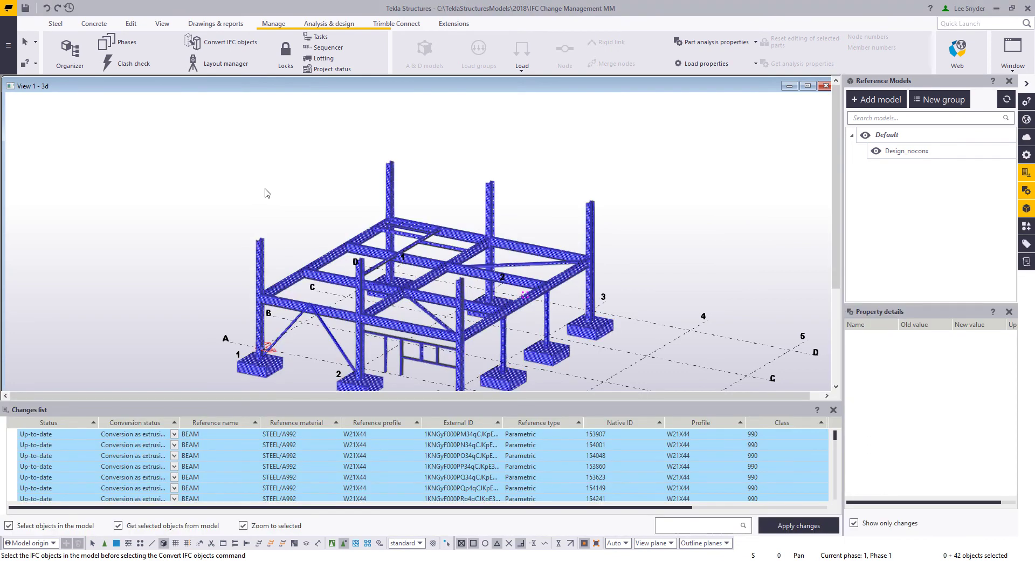
click(807, 531)
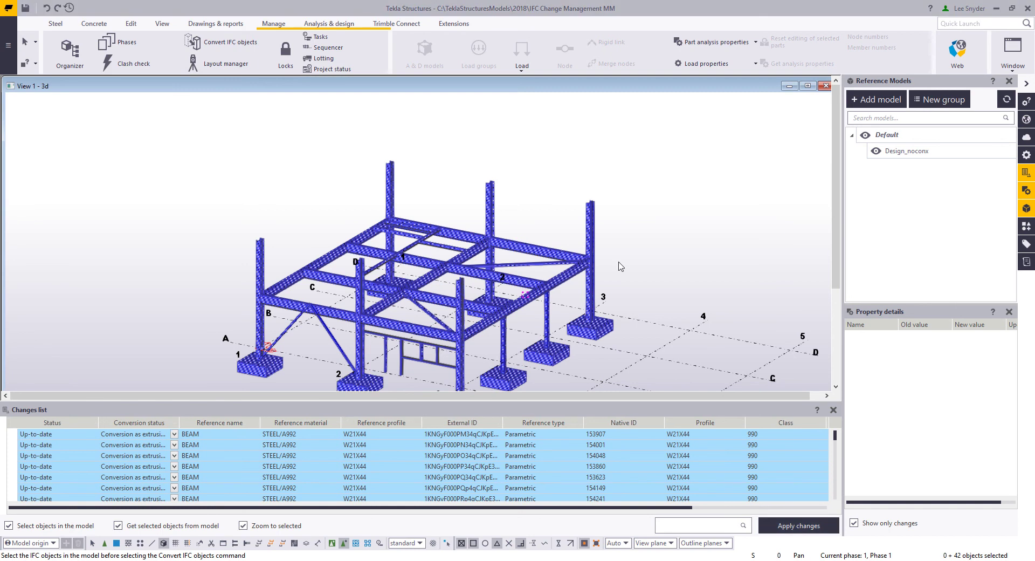
Close the changes list, hide the Default reference model group and open the properties of the converted W21X44 beam on grid line 1.
click(834, 410)
click(865, 135)
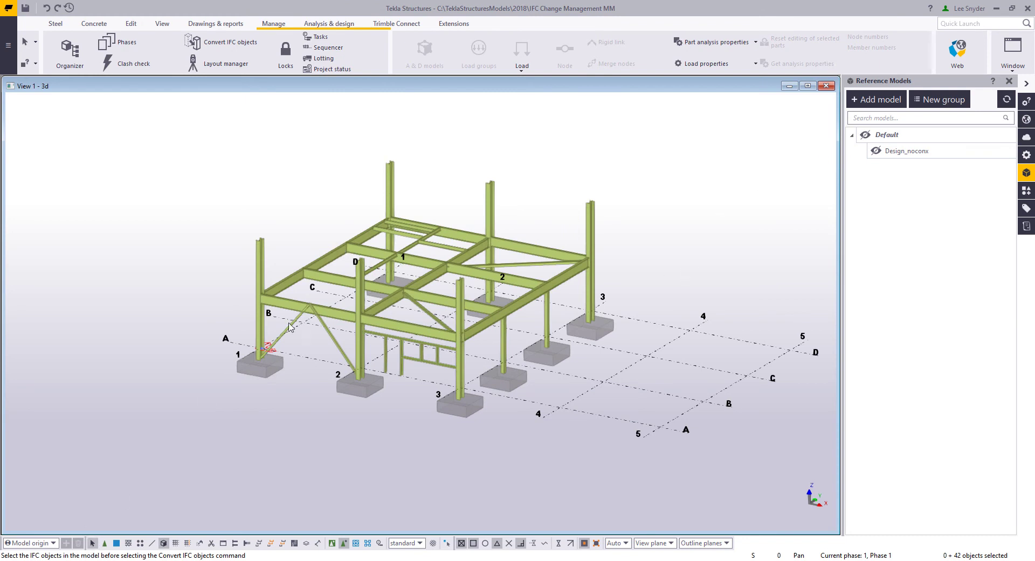
double_click(336, 251)
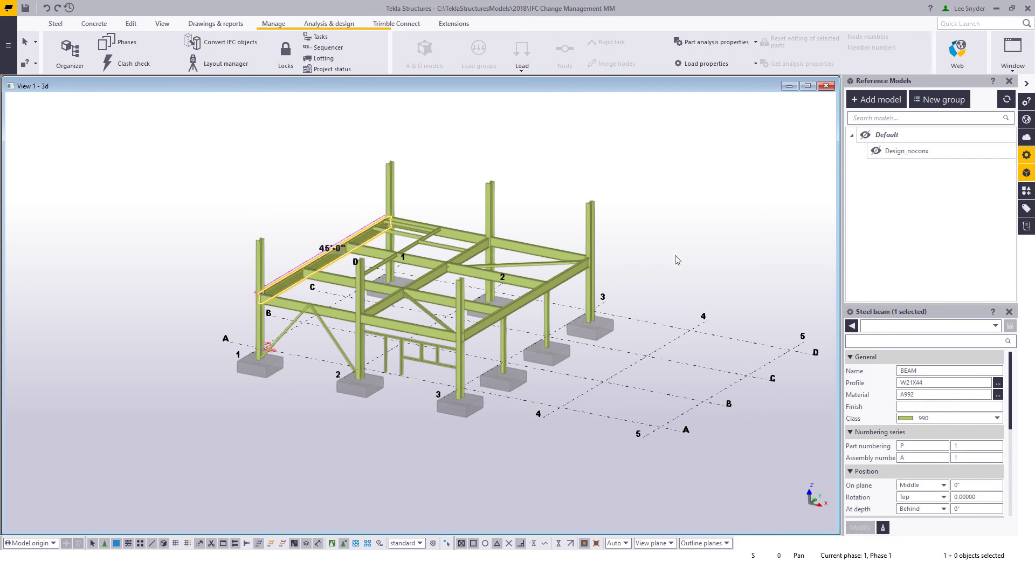
Add a Shear plate simple (146) connection between the column at grid D/1 and the beam along grid line 1.
click(1027, 190)
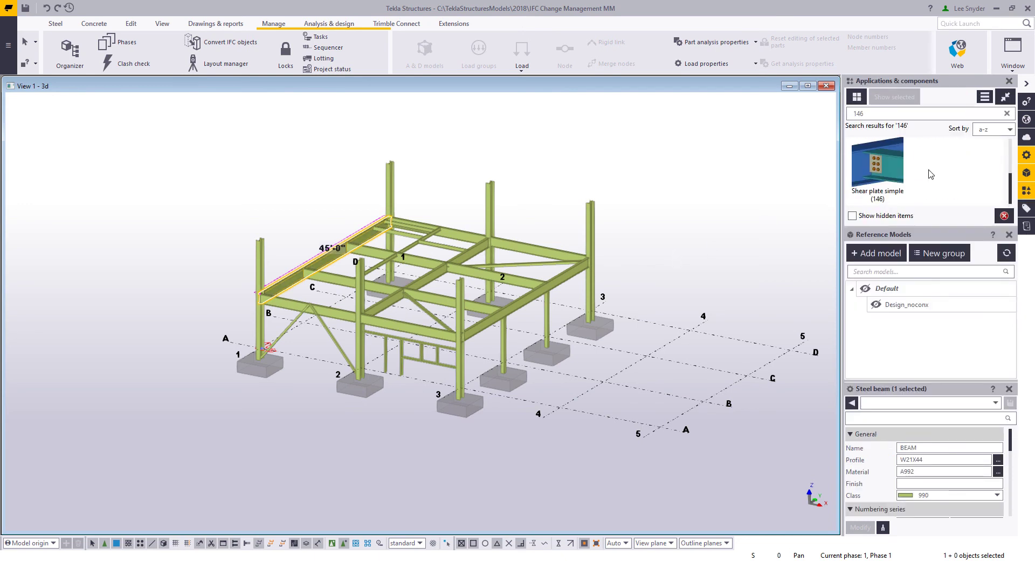
click(895, 180)
scroll(415, 311, up, 5)
scroll(415, 311, up, 5)
click(422, 259)
scroll(355, 349, up, 3)
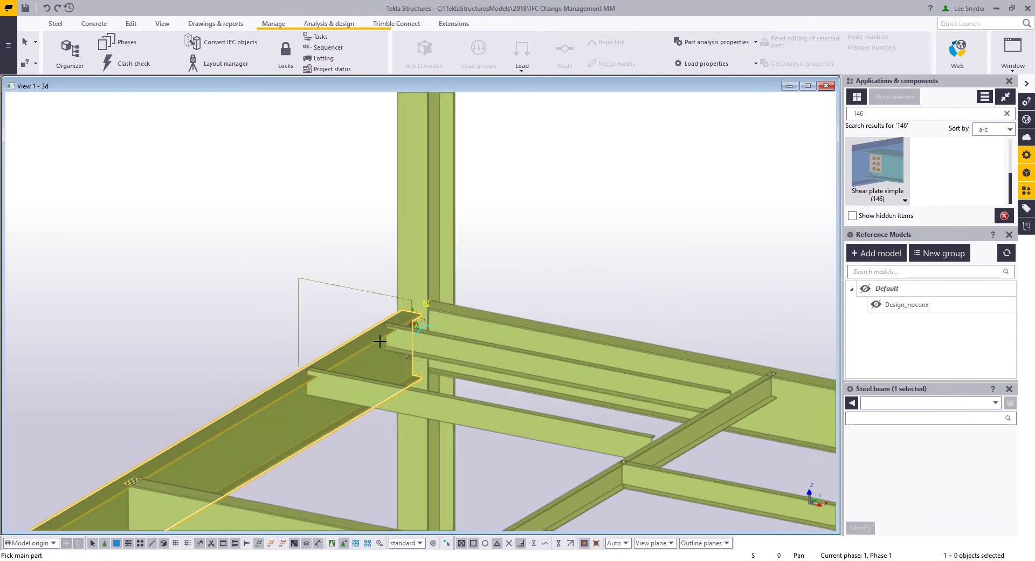
right_click(352, 229)
click(364, 232)
scroll(377, 262, down, 1)
key(v)
click(451, 261)
ctrl+middle_drag(438, 347, 353, 349)
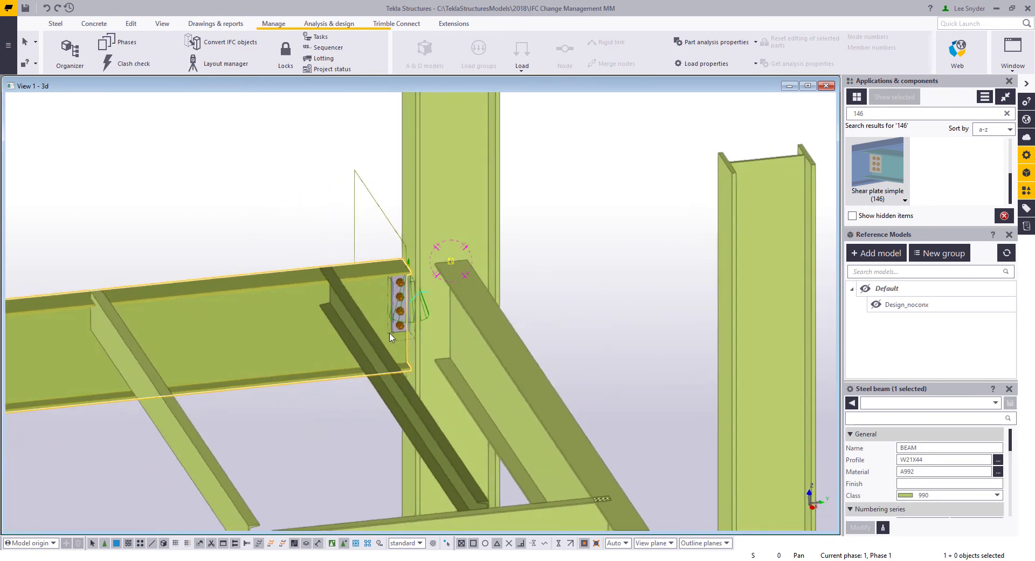
scroll(391, 333, up, 4)
scroll(410, 316, down, 3)
scroll(410, 318, down, 10)
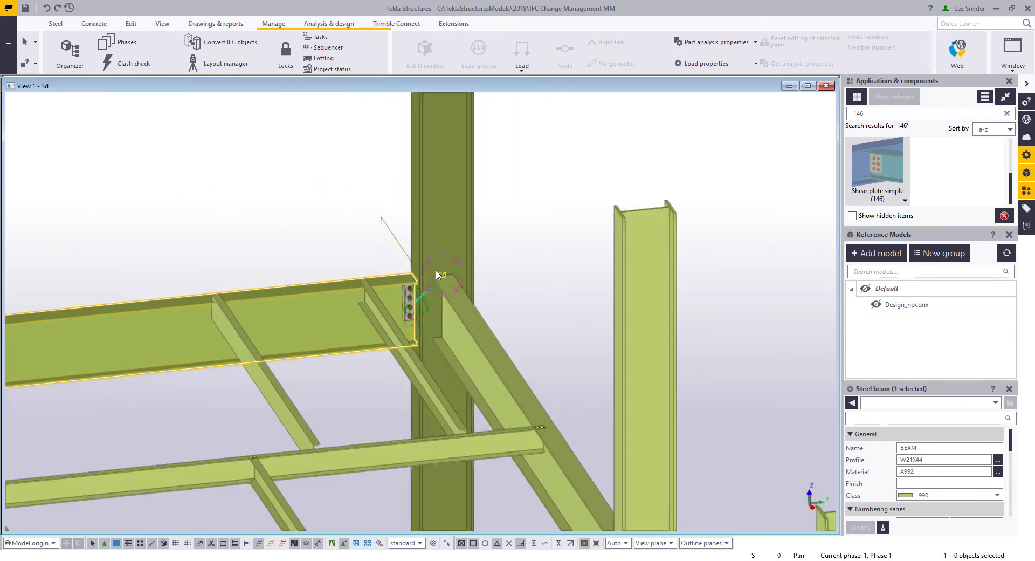
ctrl+middle_drag(380, 257, 410, 380)
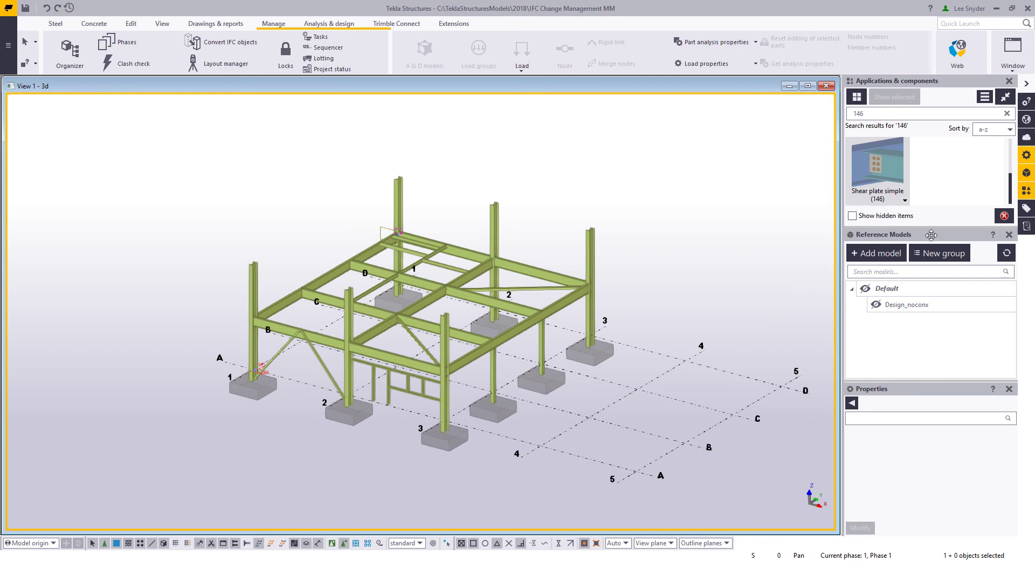
Show the Default reference model group and update the Design_noconx model's file to Design_noconx_Rev1.ifc.
click(1026, 174)
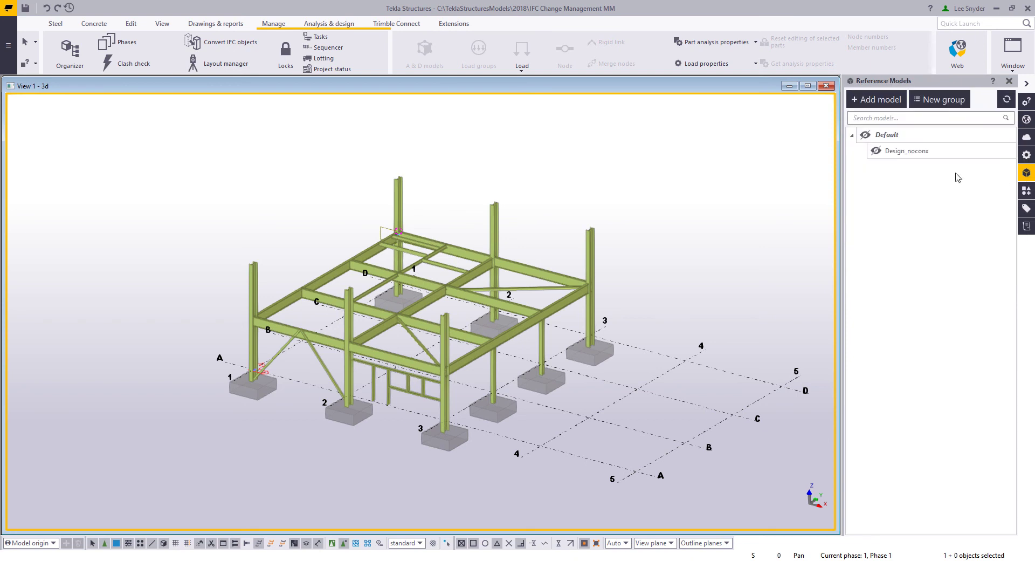
click(865, 136)
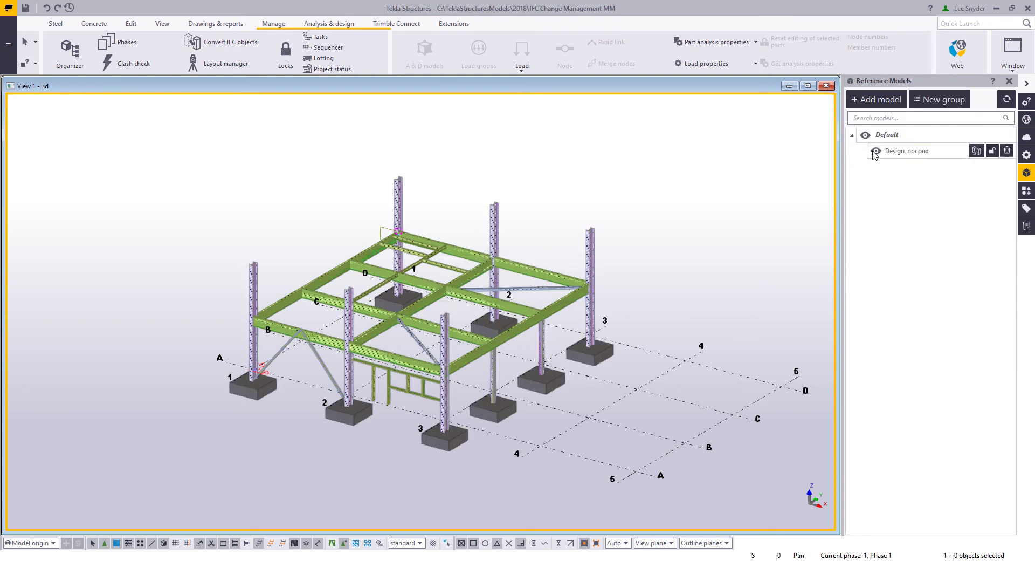
double_click(911, 151)
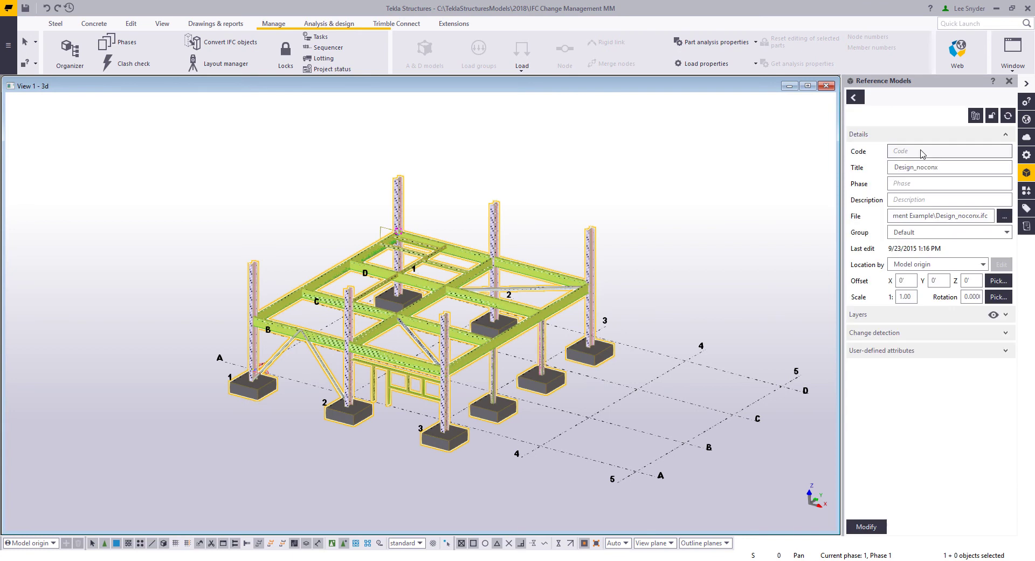
click(1003, 216)
click(194, 86)
click(245, 224)
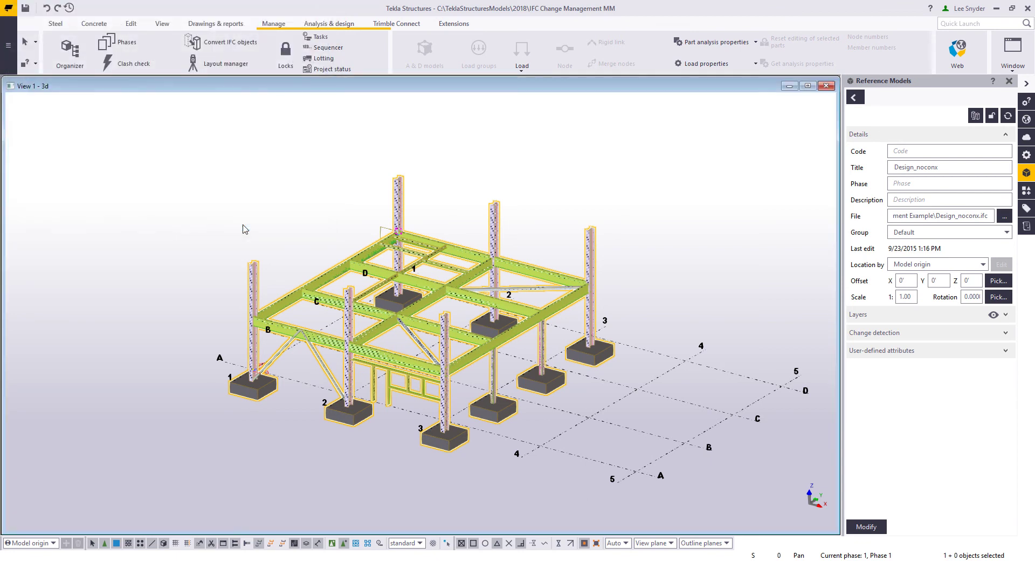
click(867, 527)
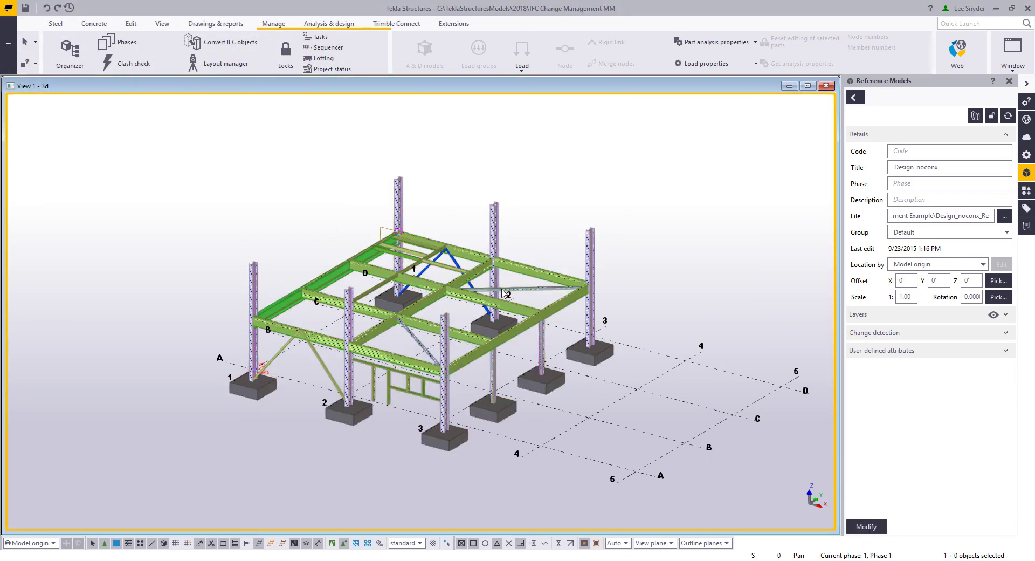
List the conversion changes for the IFC objects of the revised Design_noconx reference model.
scroll(502, 293, up, 2)
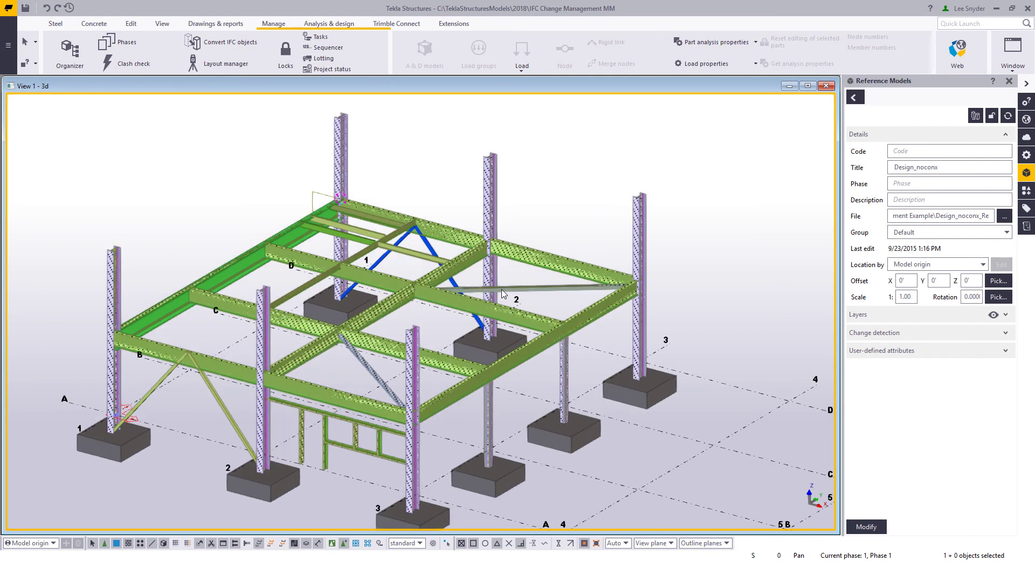
click(975, 117)
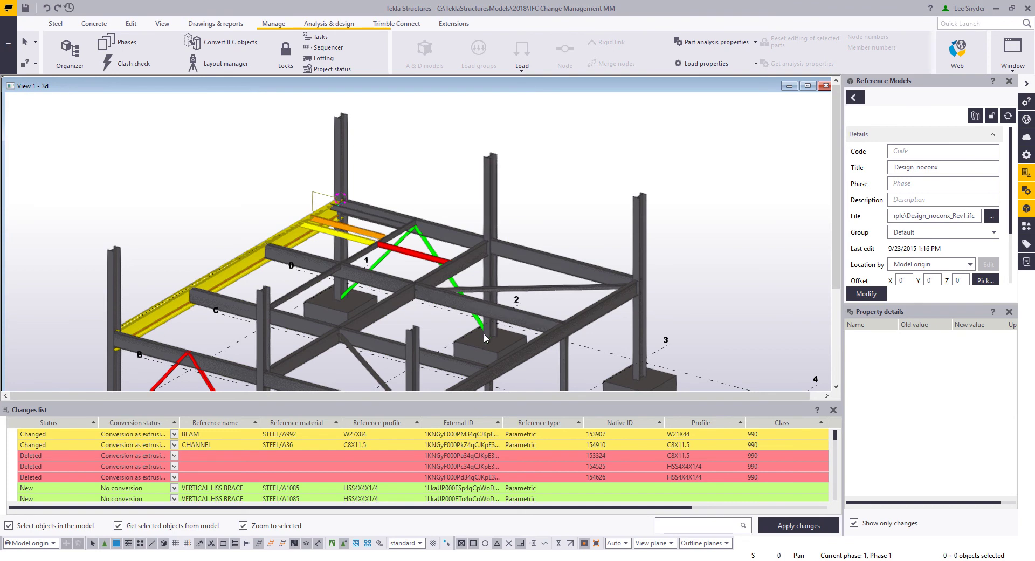
scroll(478, 341, down, 2)
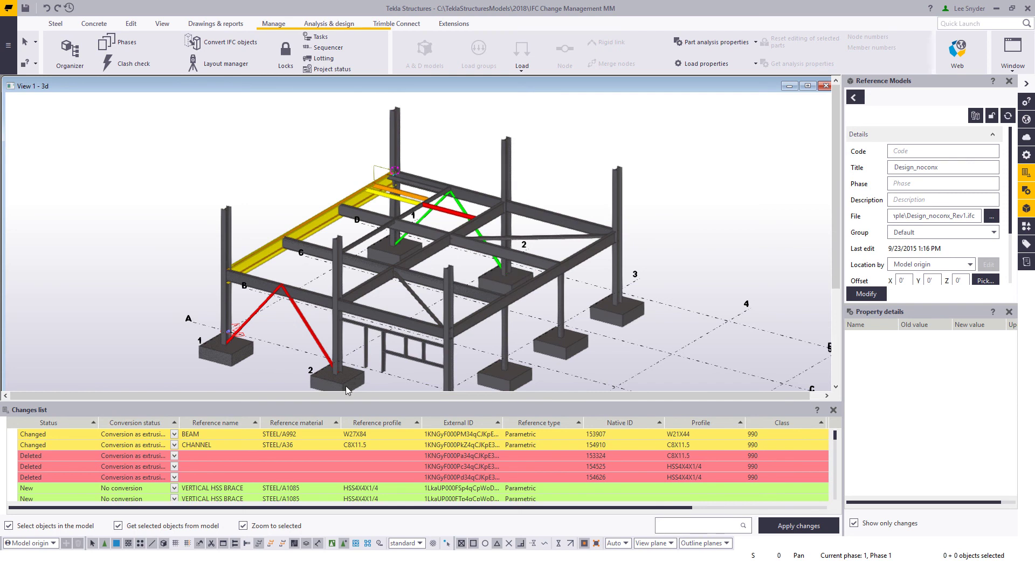
Set the changed W27X84 beam's conversion status to Conversion and apply the change to the native beam.
click(209, 438)
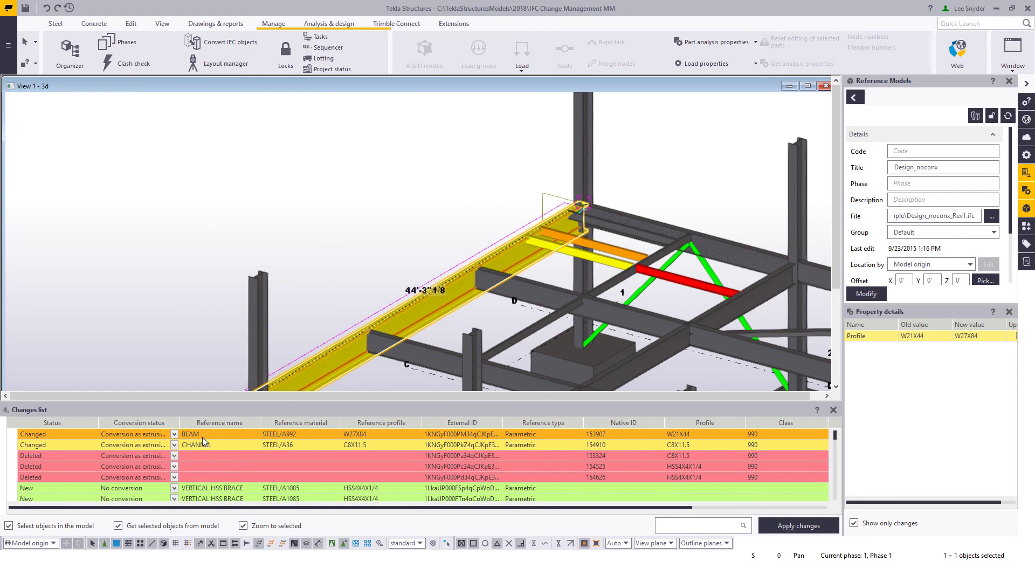
click(174, 434)
click(133, 457)
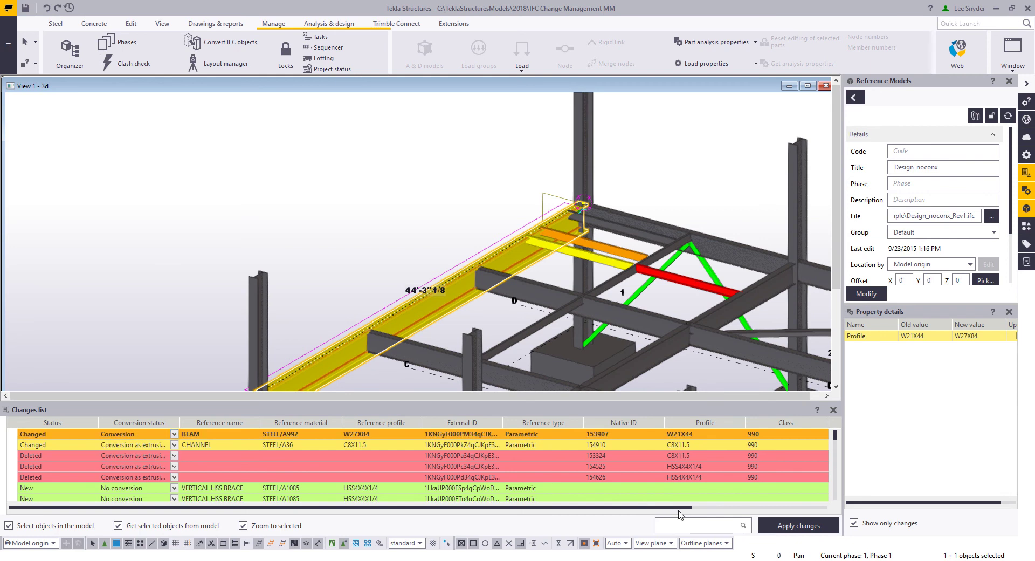
click(796, 530)
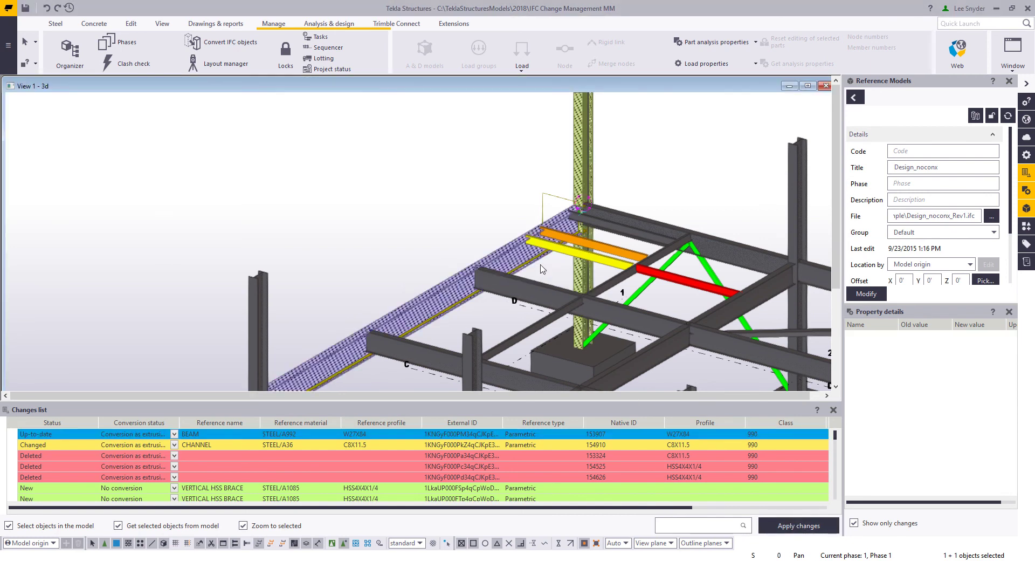
Set the changed C8X11.5 channel's conversion status to Conversion and apply its new position.
click(233, 447)
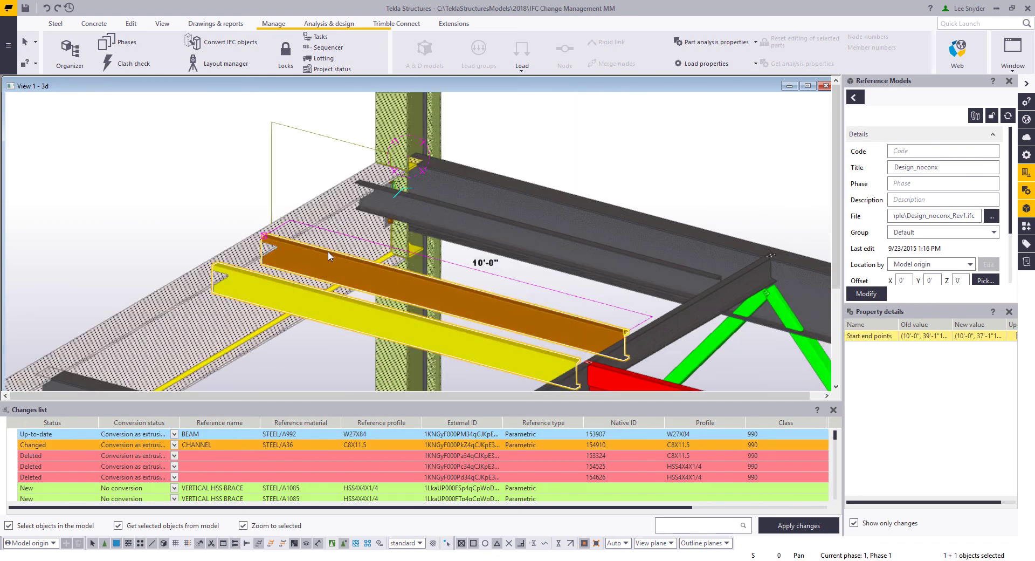
click(174, 444)
click(131, 467)
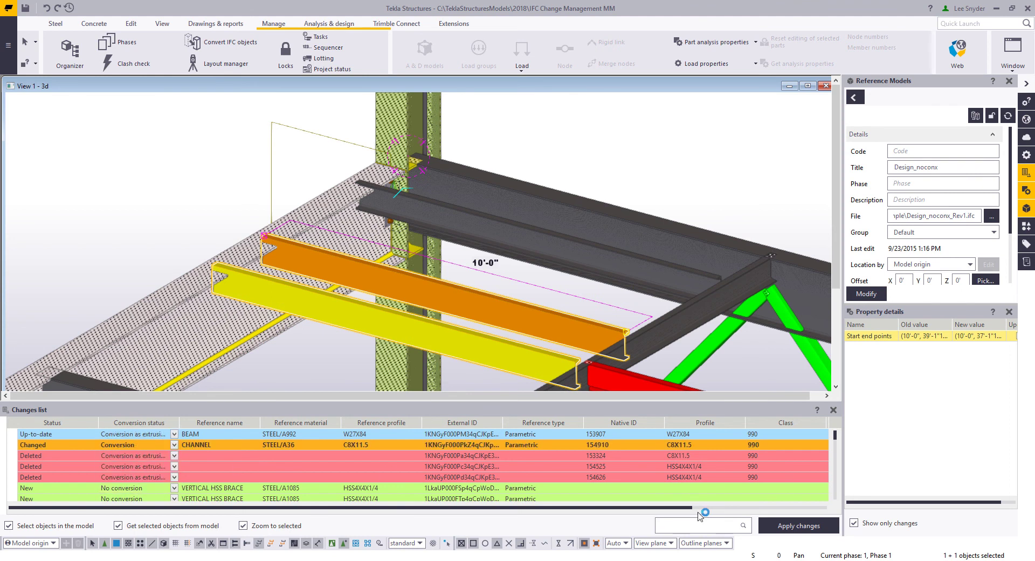
click(798, 526)
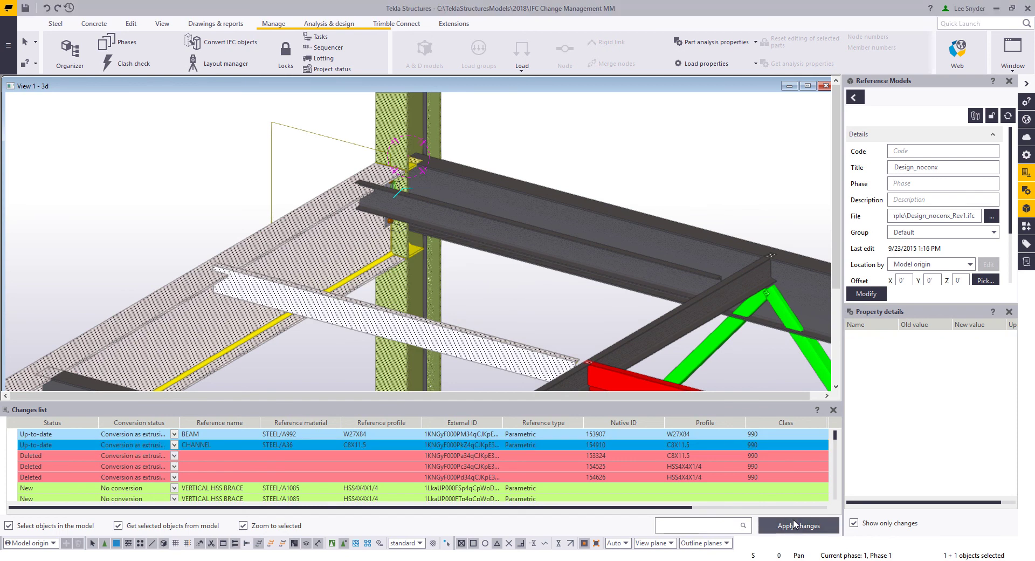
Apply the change for the deleted C8X11.5 channel to remove it from the native model.
middle_drag(574, 326, 508, 268)
scroll(508, 268, down, 5)
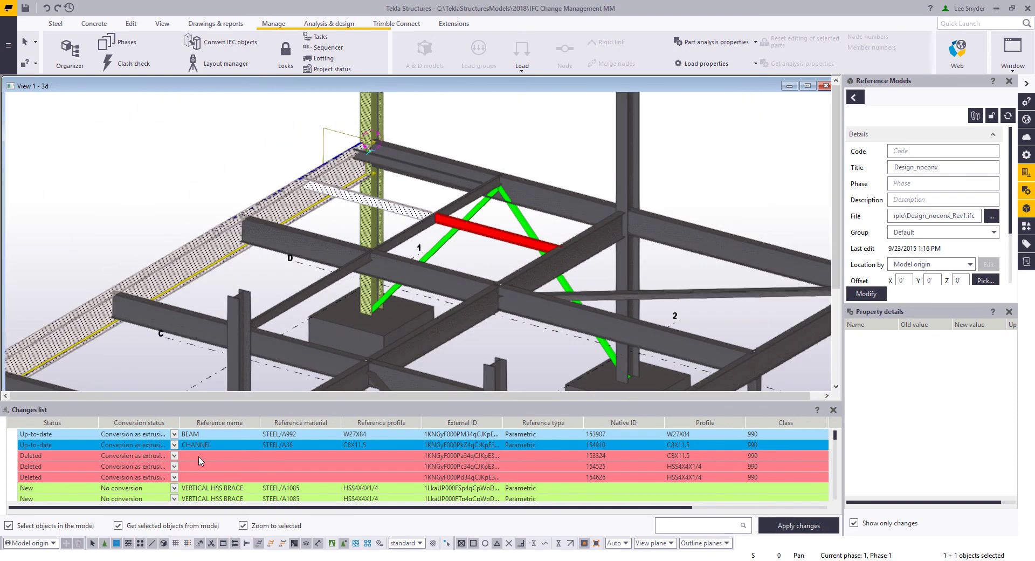
click(199, 460)
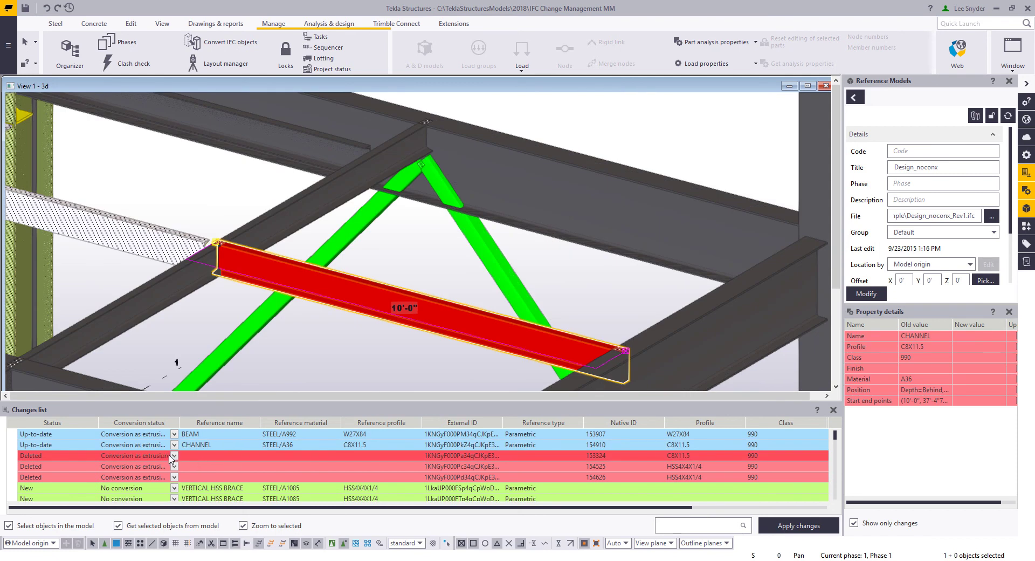
click(174, 456)
click(156, 477)
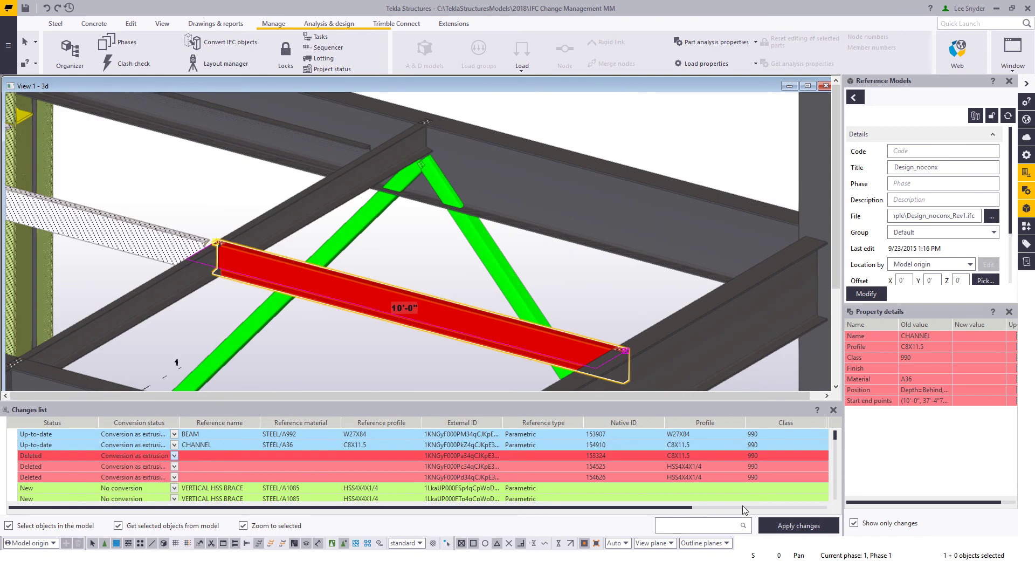
click(787, 527)
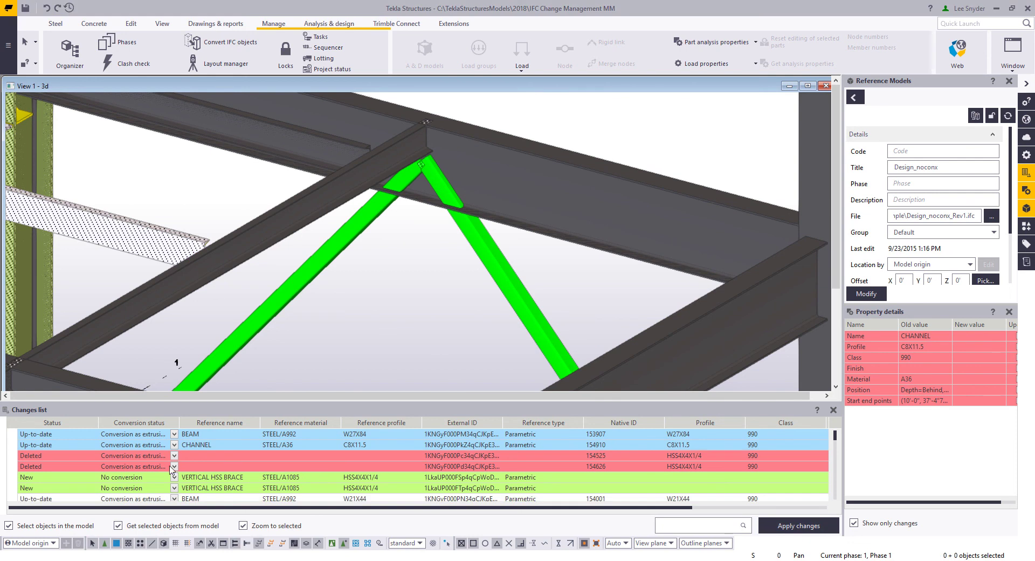
Locate the two deleted HSS4X4X1/4 braces in the model, and convert the two new vertical HSS braces to native objects.
click(199, 456)
shift+click(206, 466)
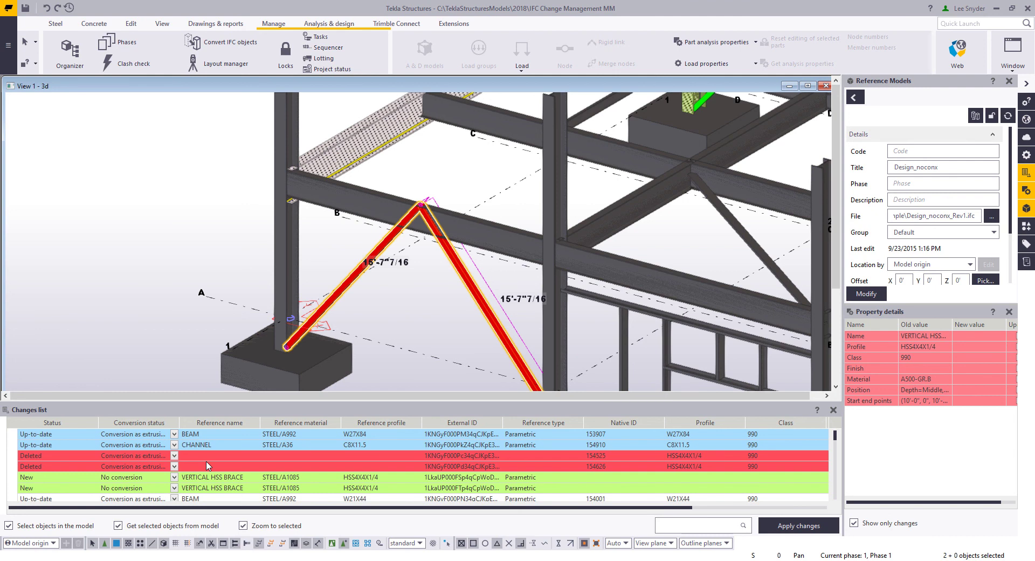
click(193, 477)
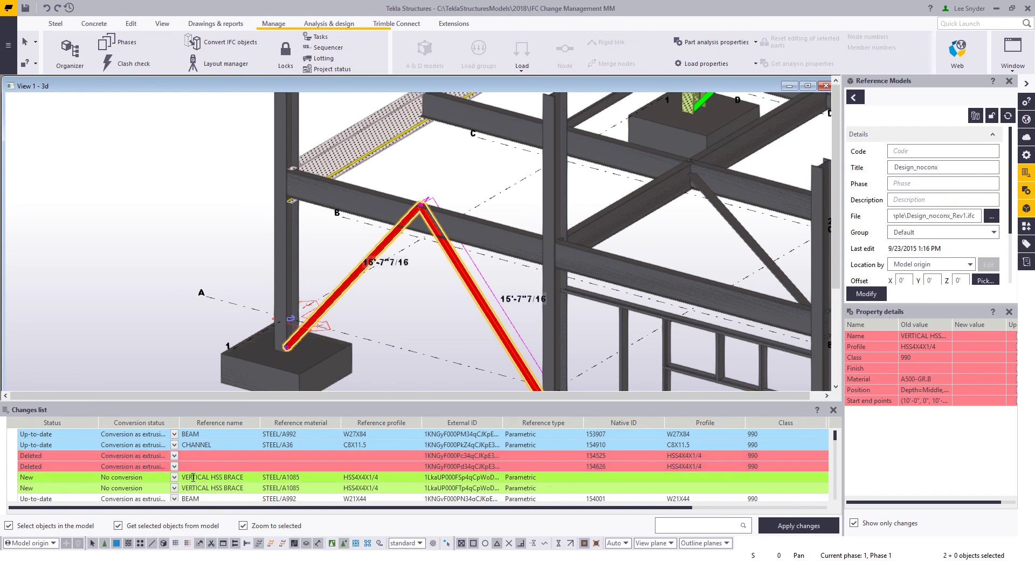
shift+click(208, 488)
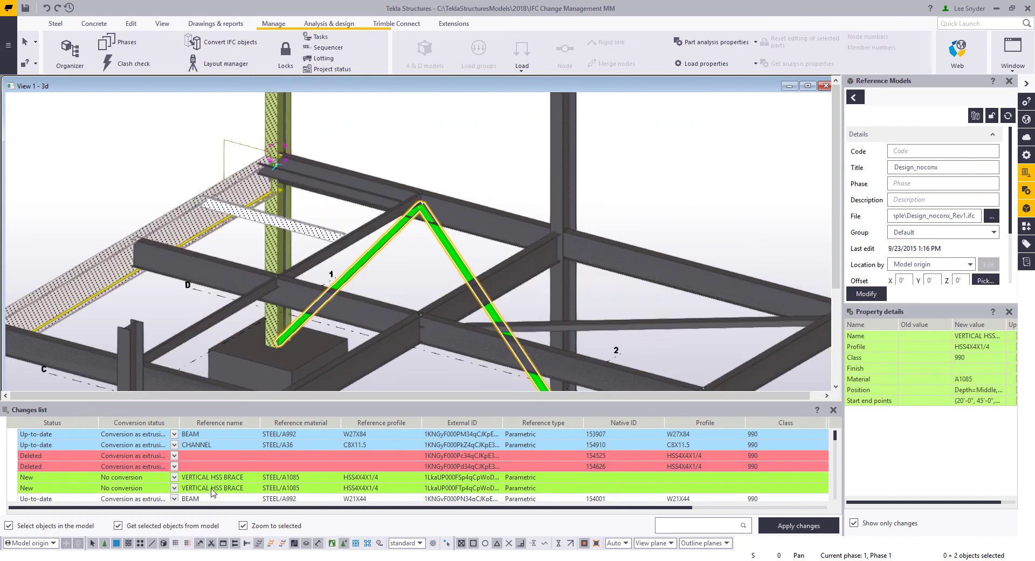
click(174, 477)
click(211, 510)
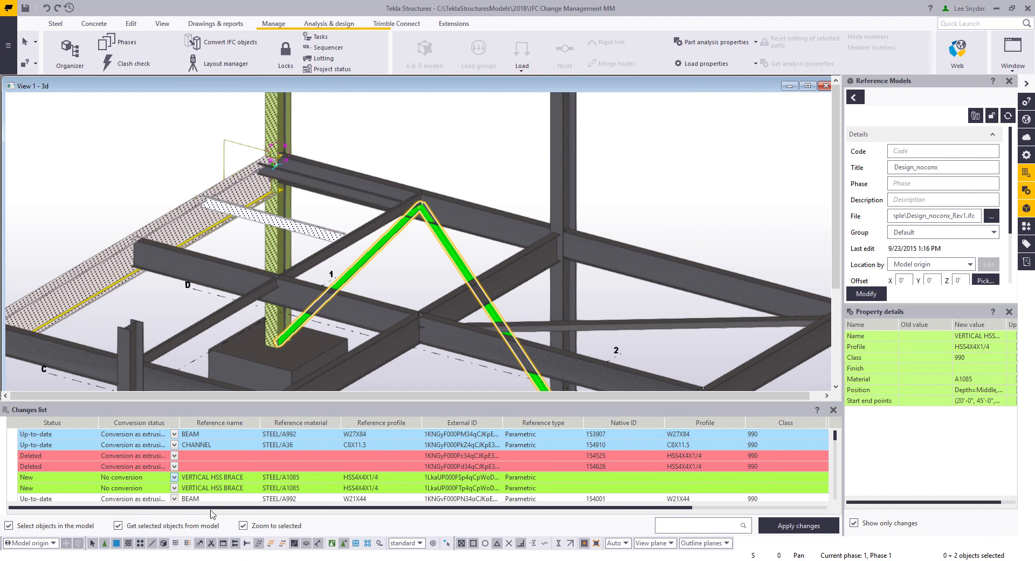
click(807, 527)
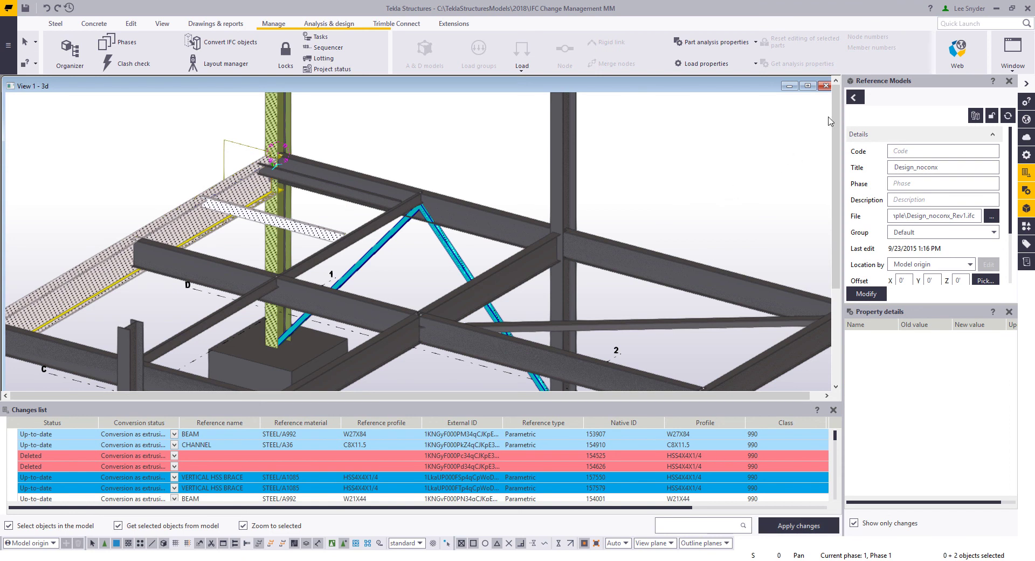
Leave the reference model details, hide the Default group and examine the updated grid line 1 beam's shear plate connection at column D/1.
click(854, 97)
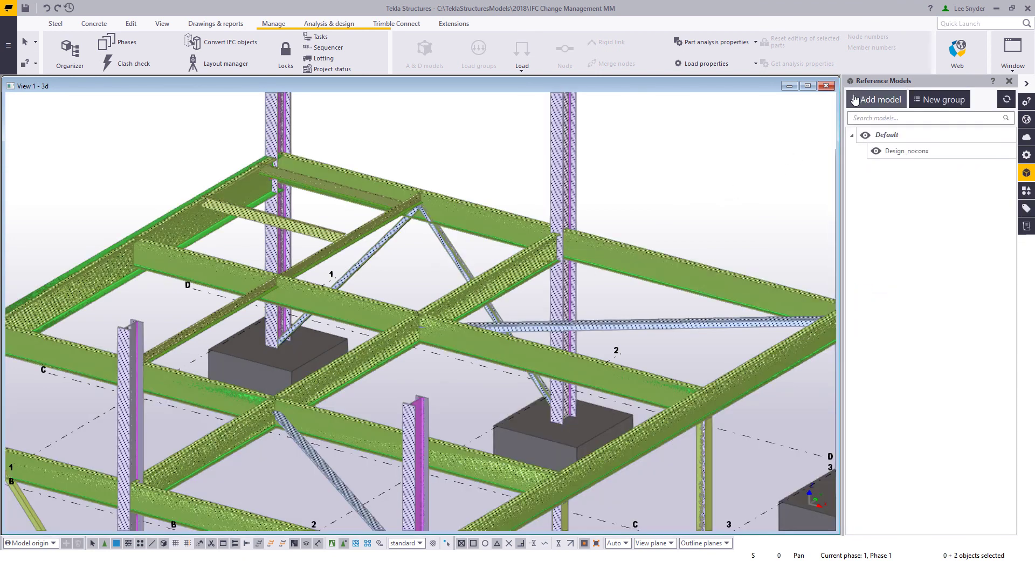
click(866, 135)
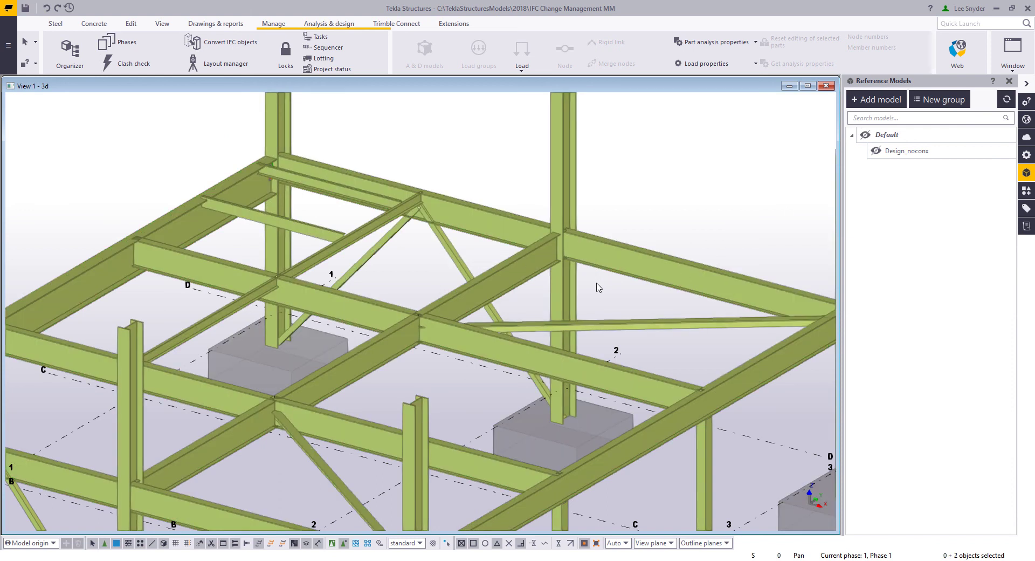
middle_drag(406, 230, 434, 284)
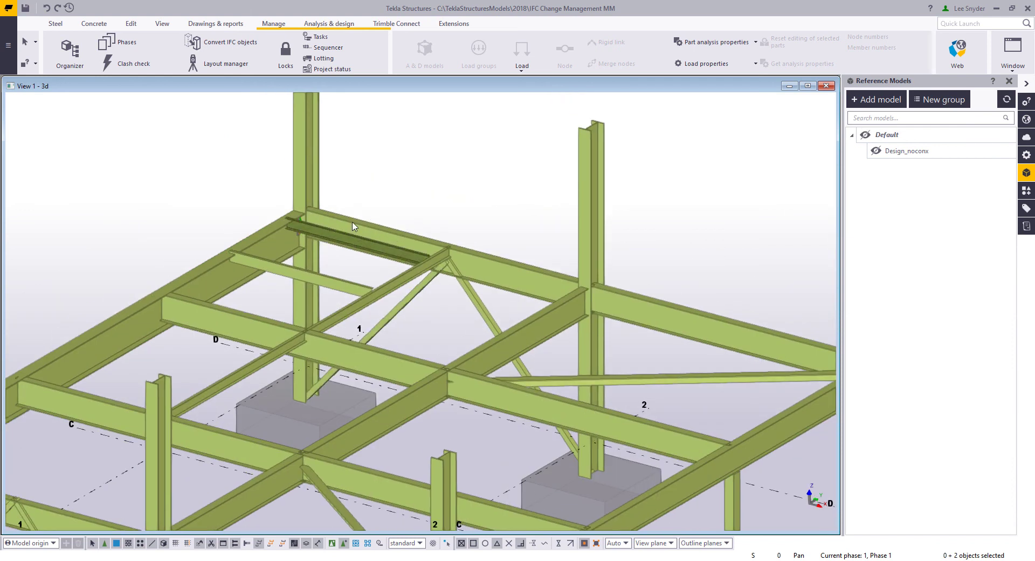
scroll(307, 232, up, 4)
click(214, 242)
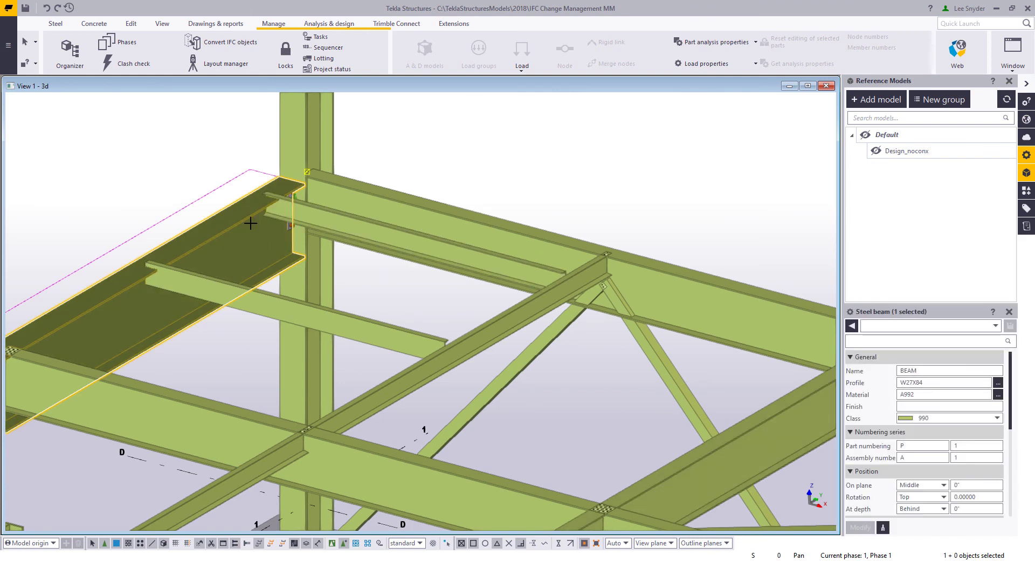
ctrl+middle_drag(255, 240, 207, 259)
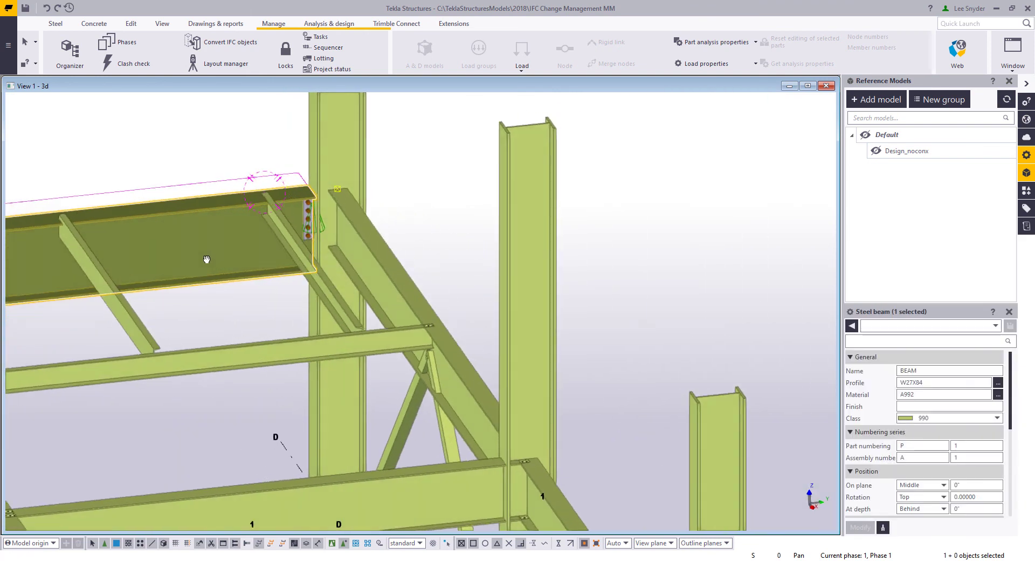
scroll(302, 235, up, 5)
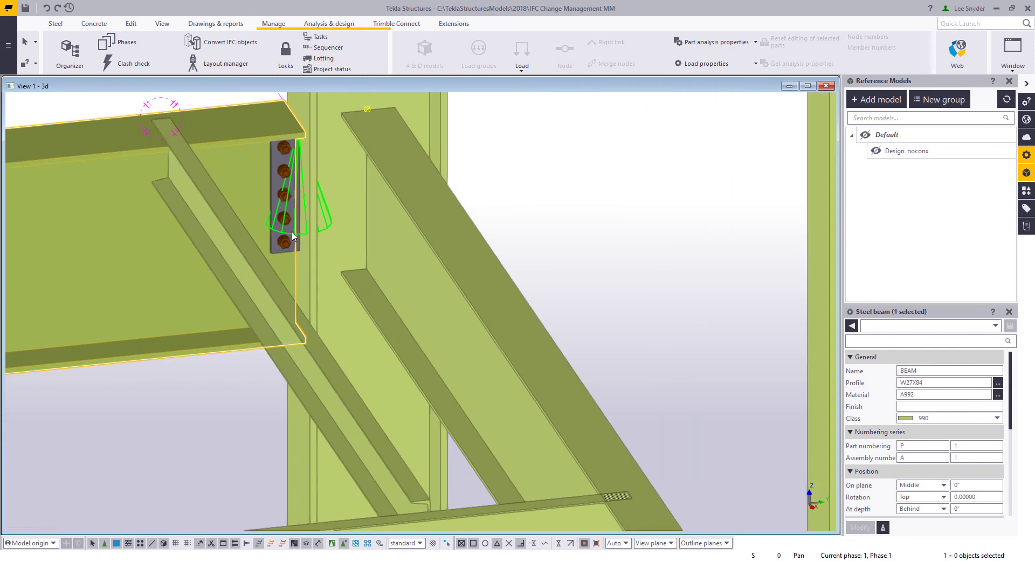
Examine the relocated C8X11.5 channel and the two vertical HSS braces on grid line A, and clear the selection.
scroll(338, 197, down, 5)
click(200, 263)
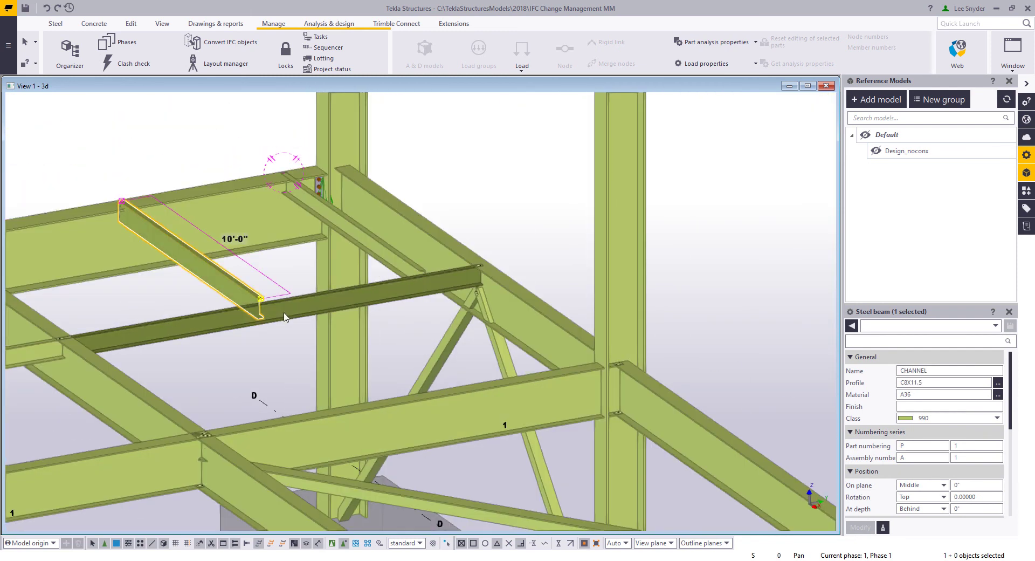
scroll(341, 270, down, 8)
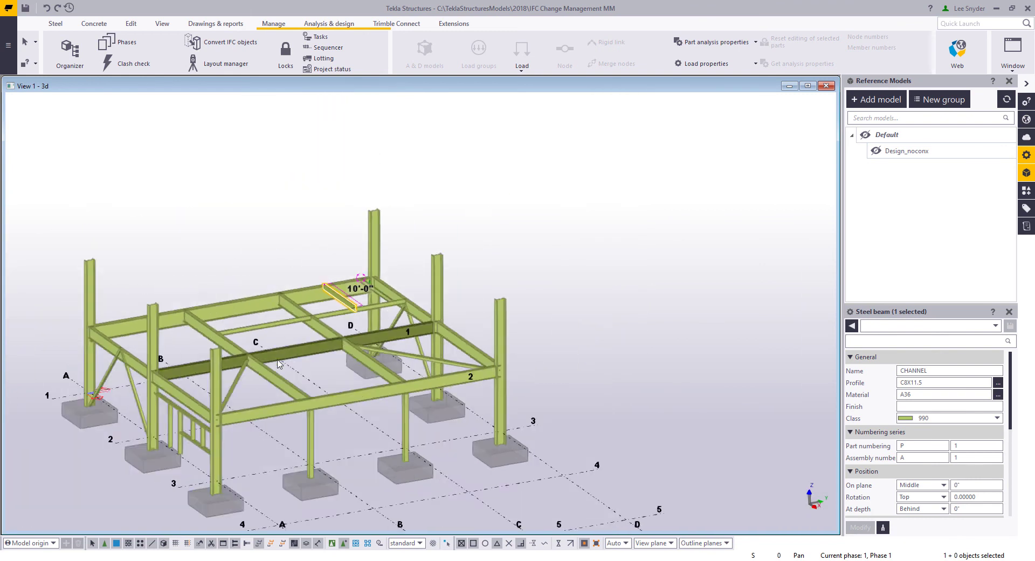
scroll(334, 448, up, 3)
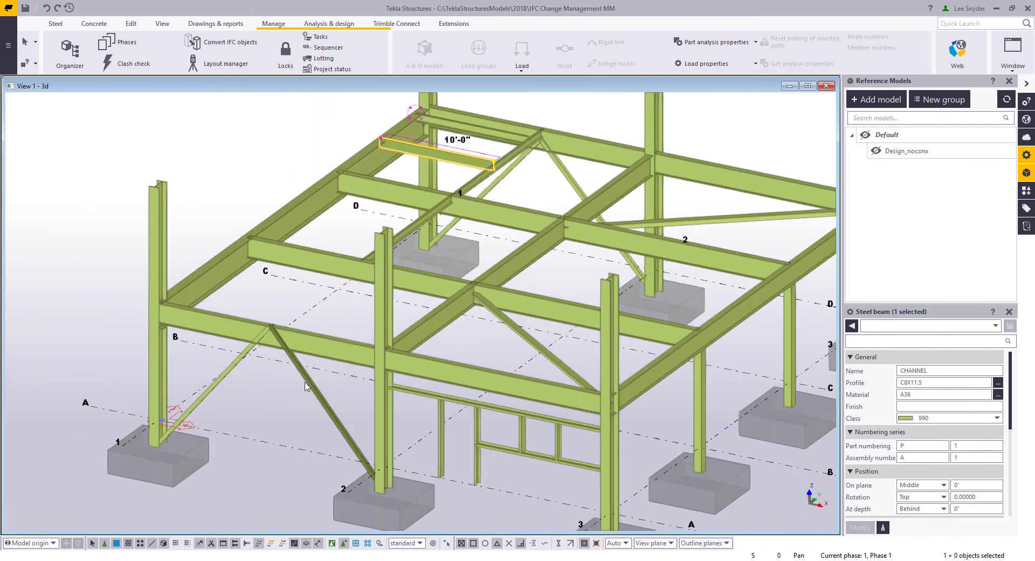
click(305, 382)
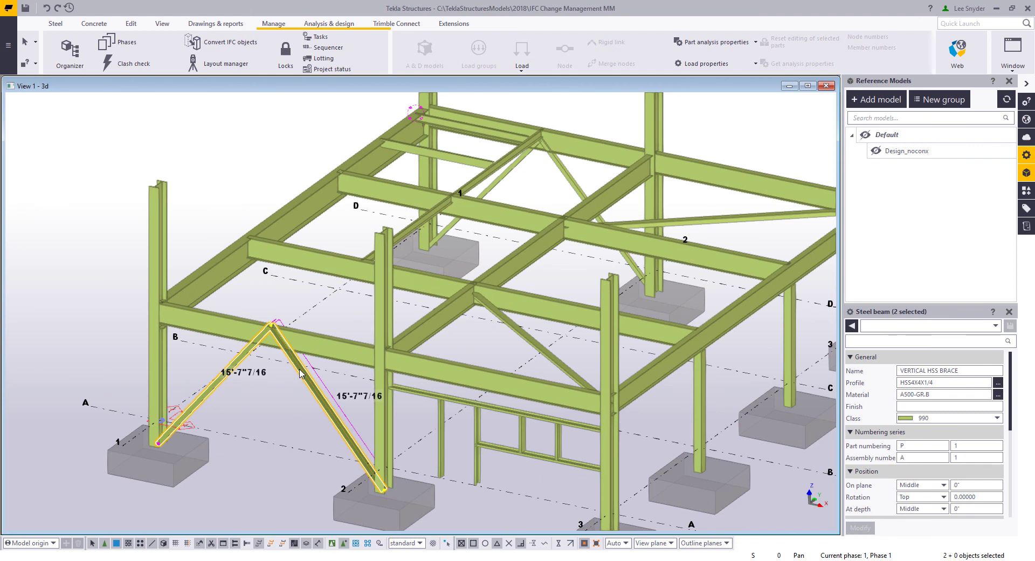
scroll(300, 372, down, 3)
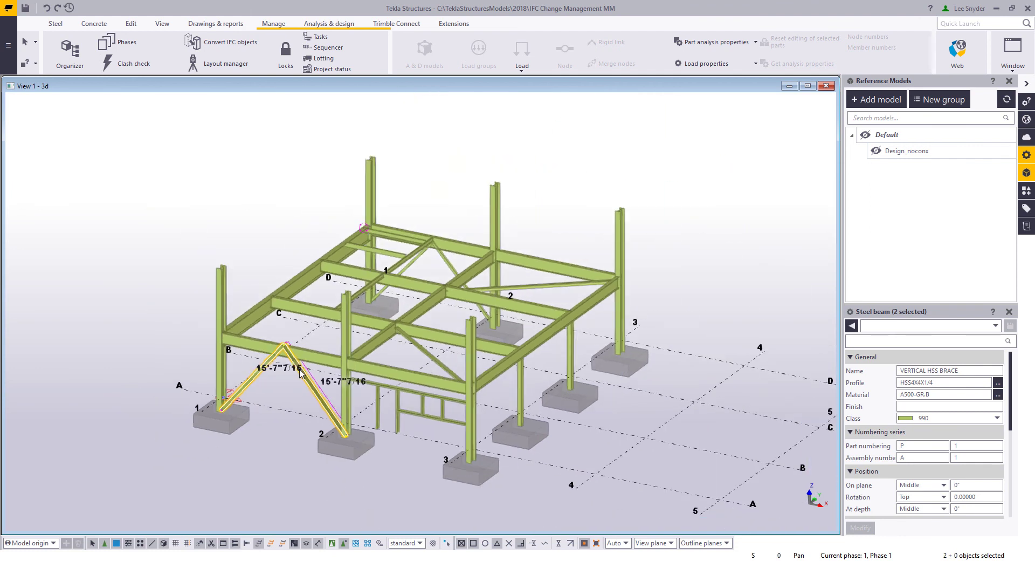
key(Escape)
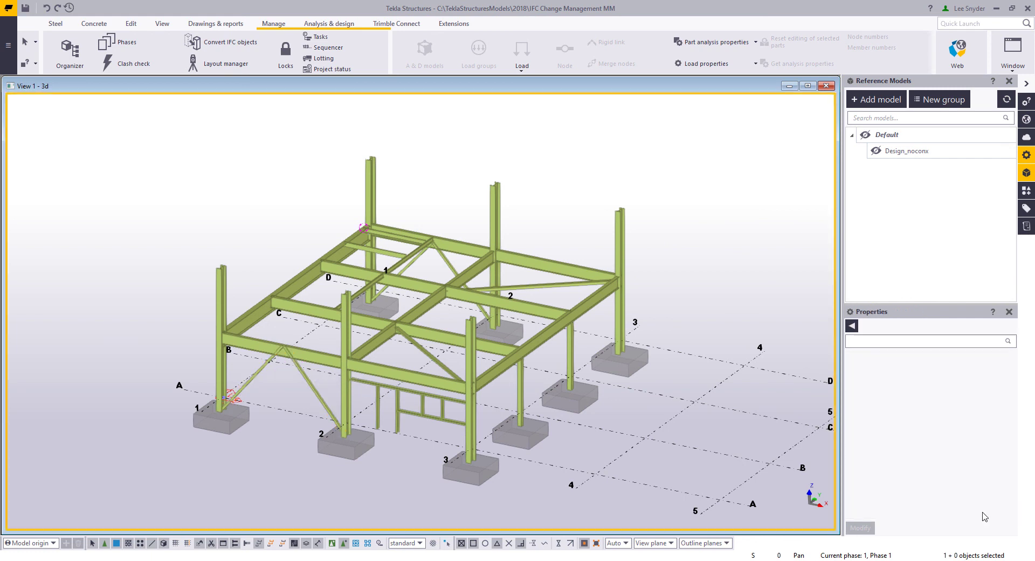